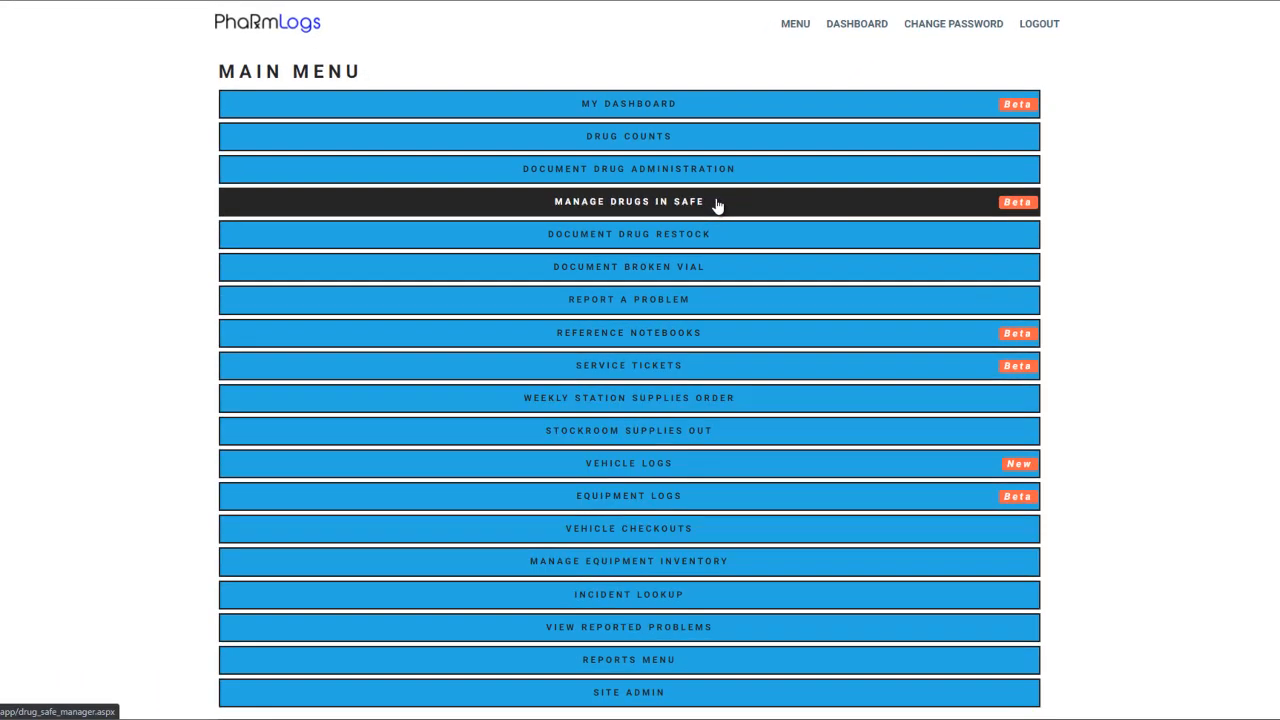
Open the Manage Drugs In Safe page and select the SAFE with the drug KETAMINE VIAL | 500/2ML.
click(712, 219)
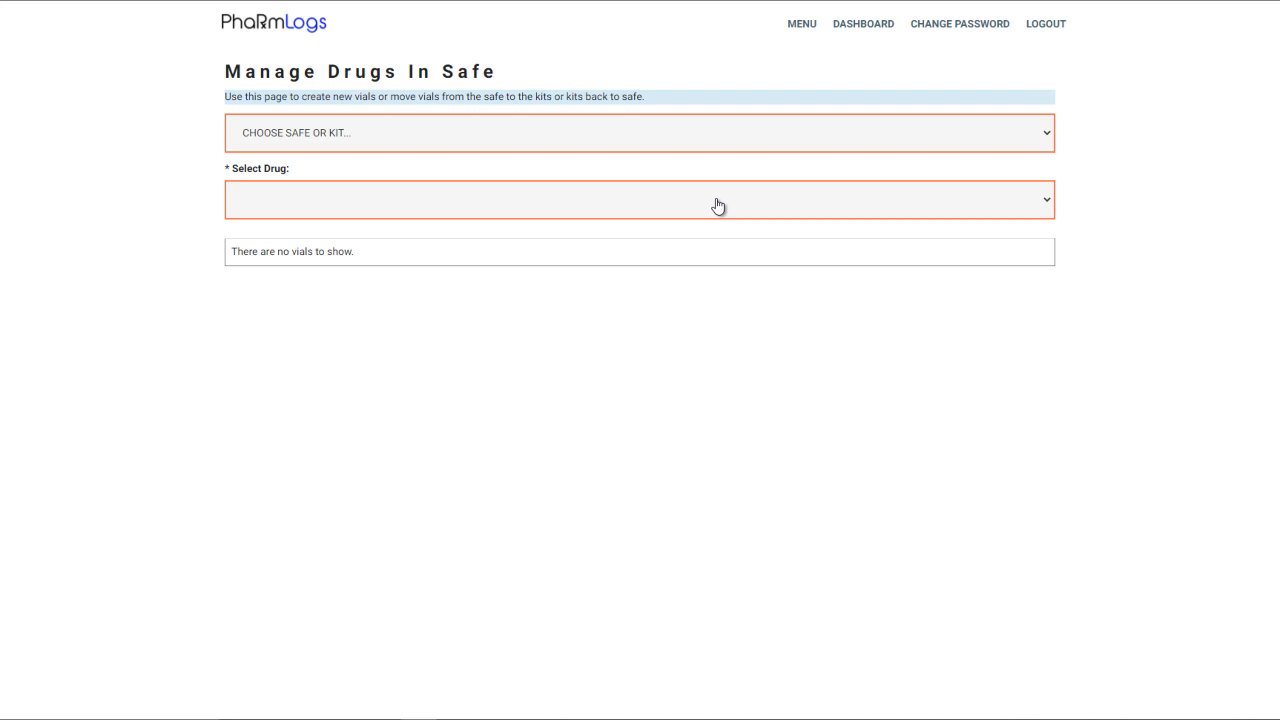
click(623, 139)
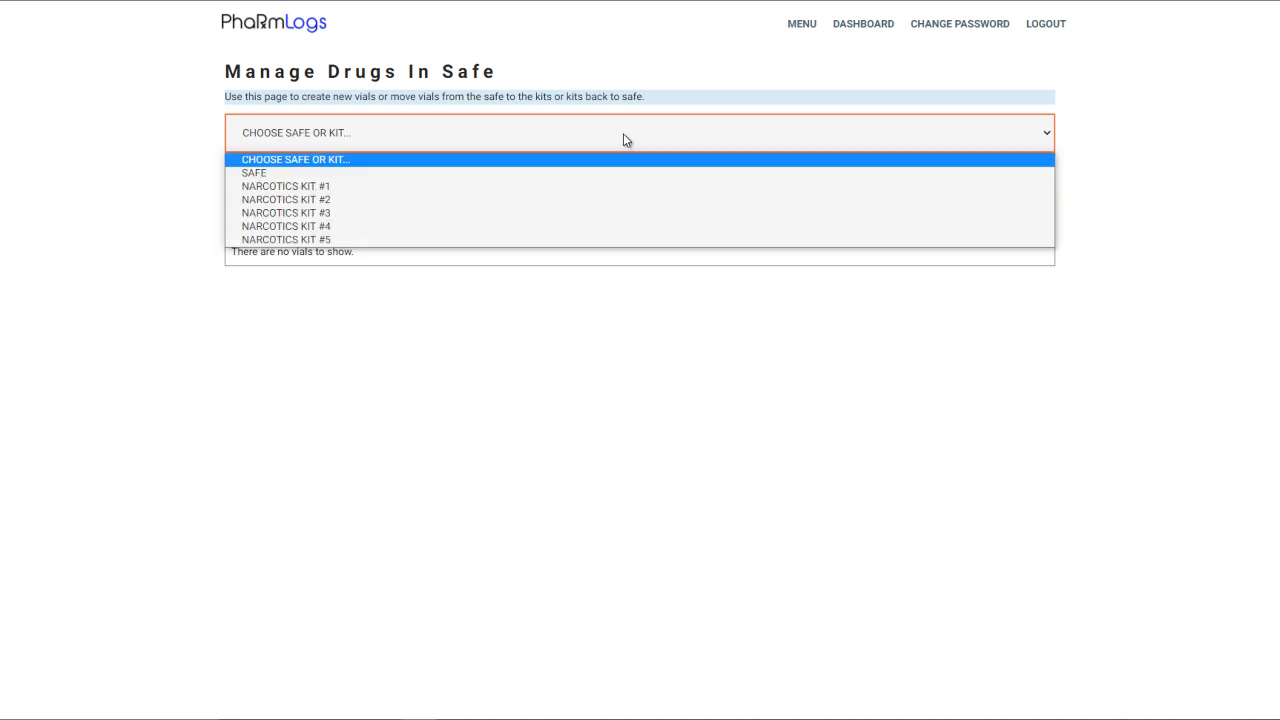
click(305, 172)
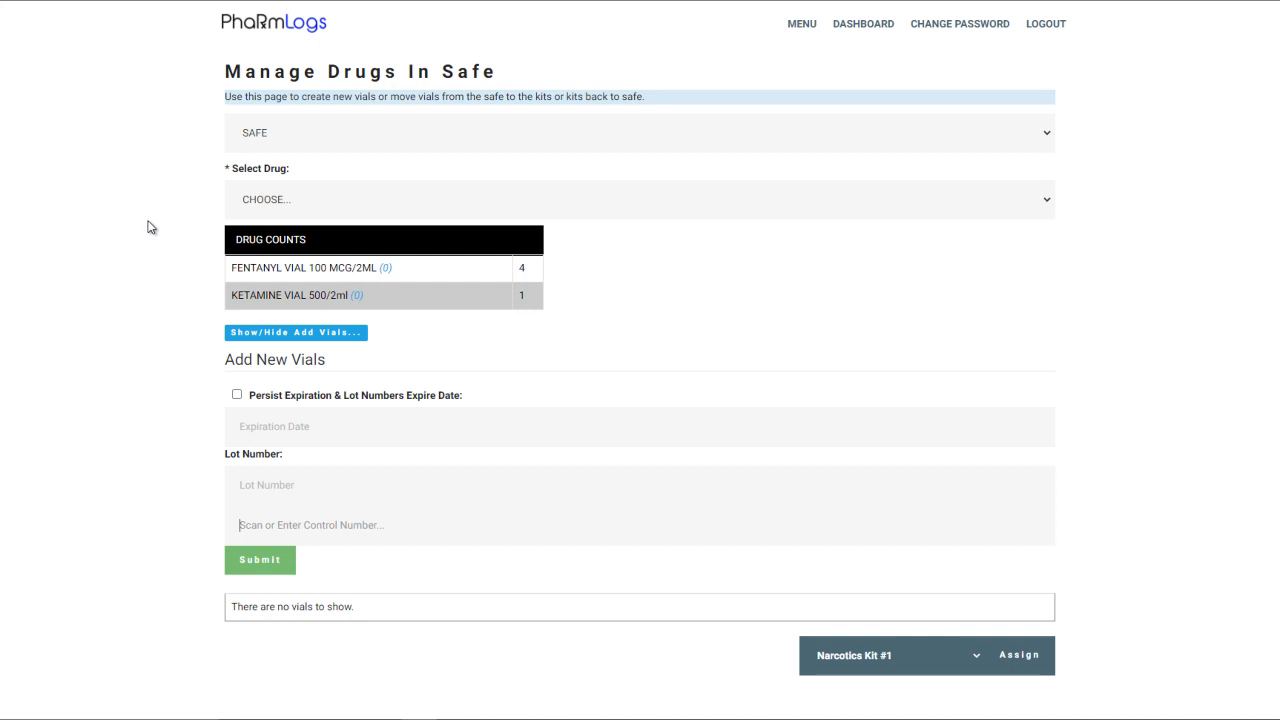
click(254, 208)
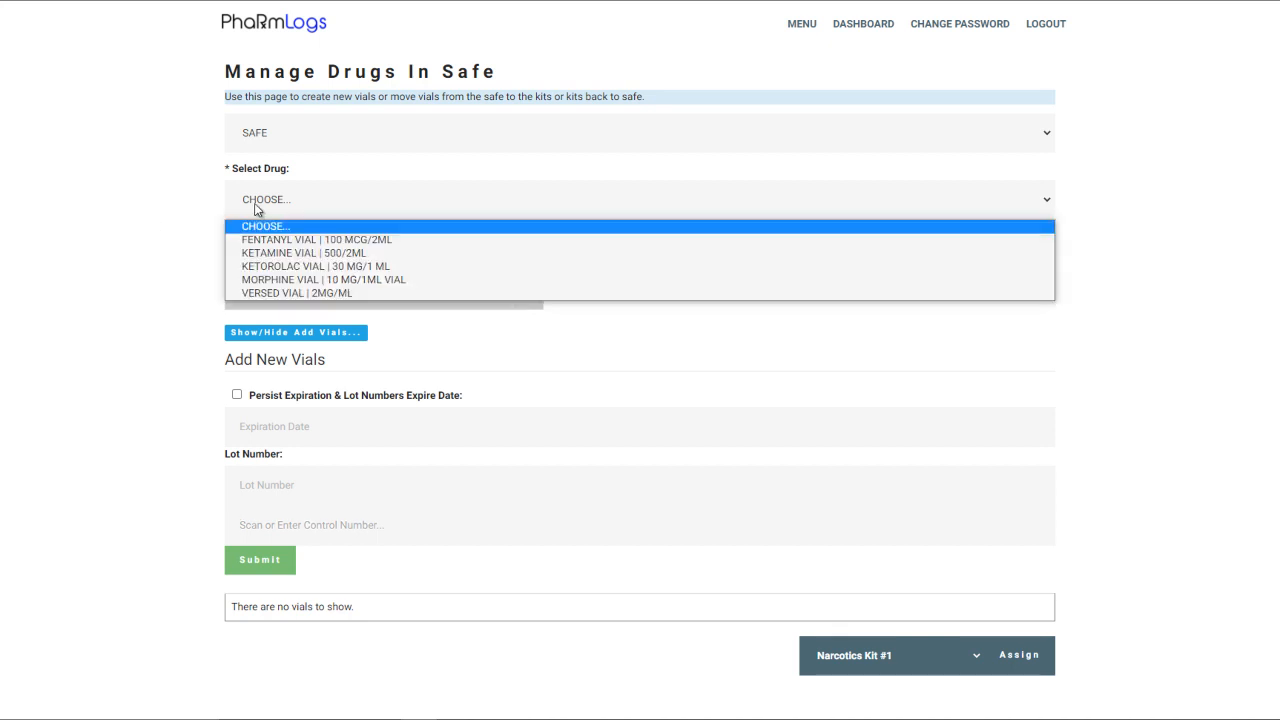
click(262, 253)
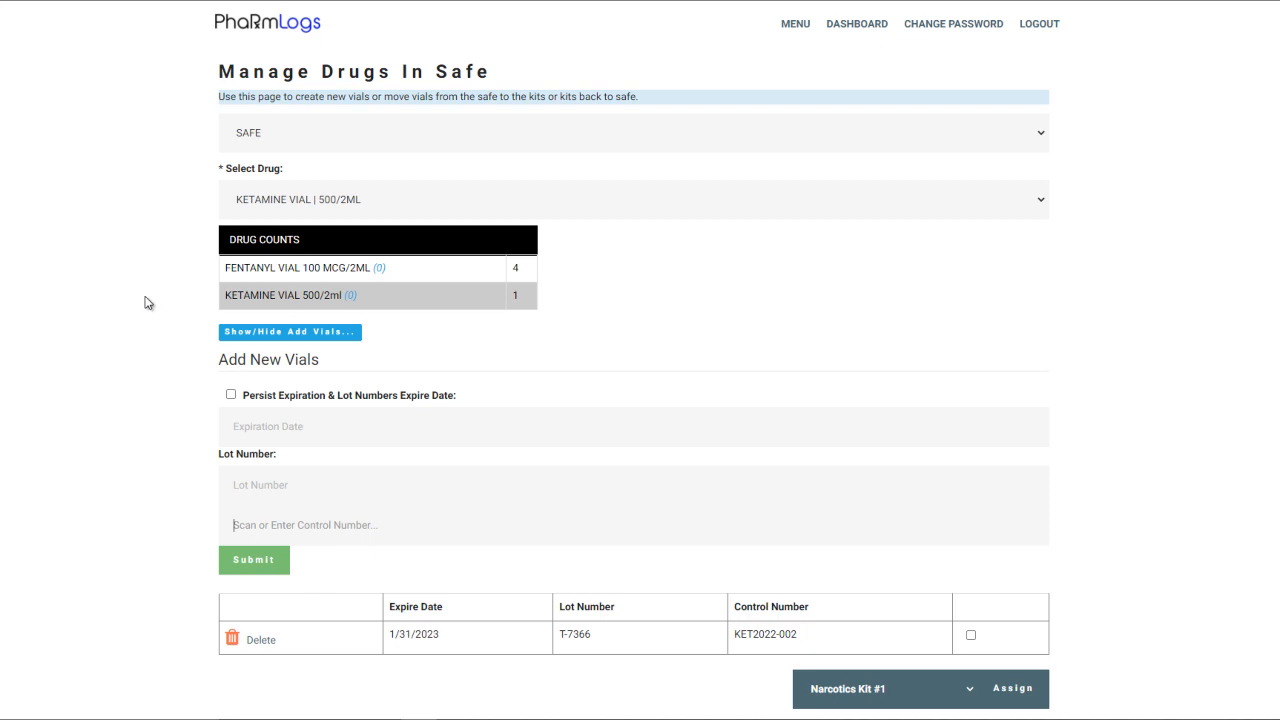
Persist the expiration and lot numbers for new vials, with expiration date 1/23 and lot number T-7366.
click(232, 398)
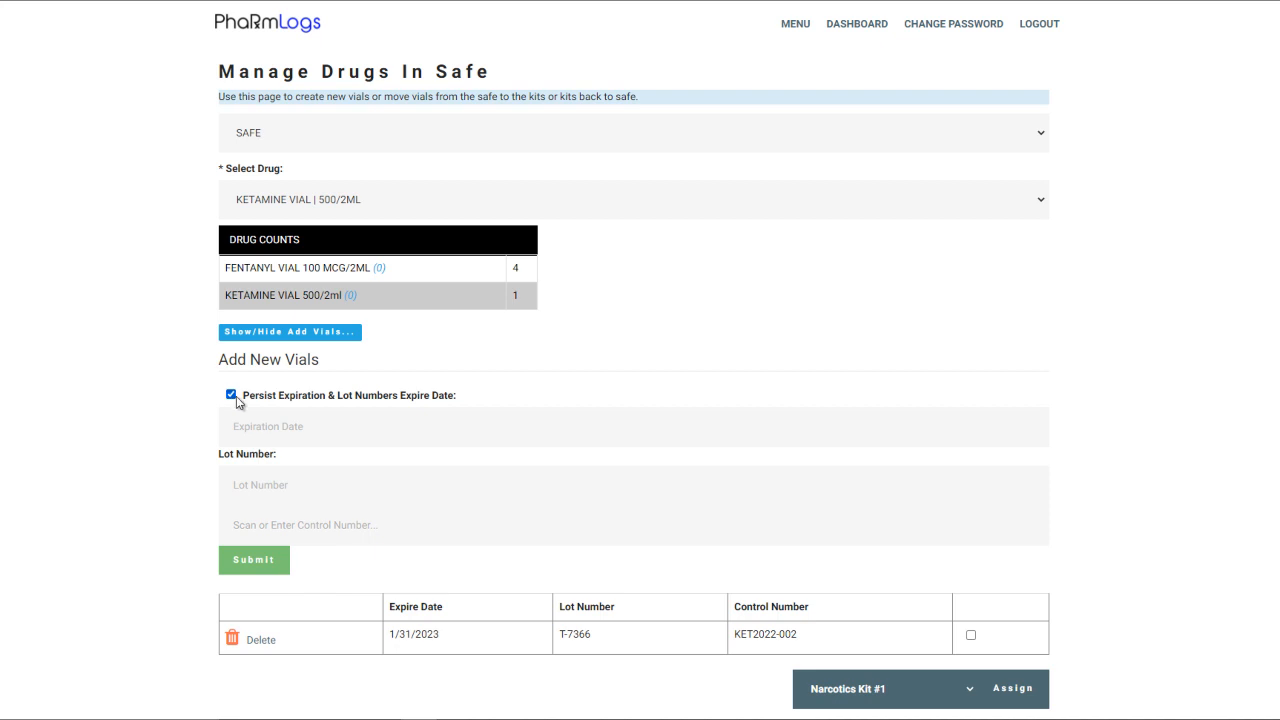
click(322, 416)
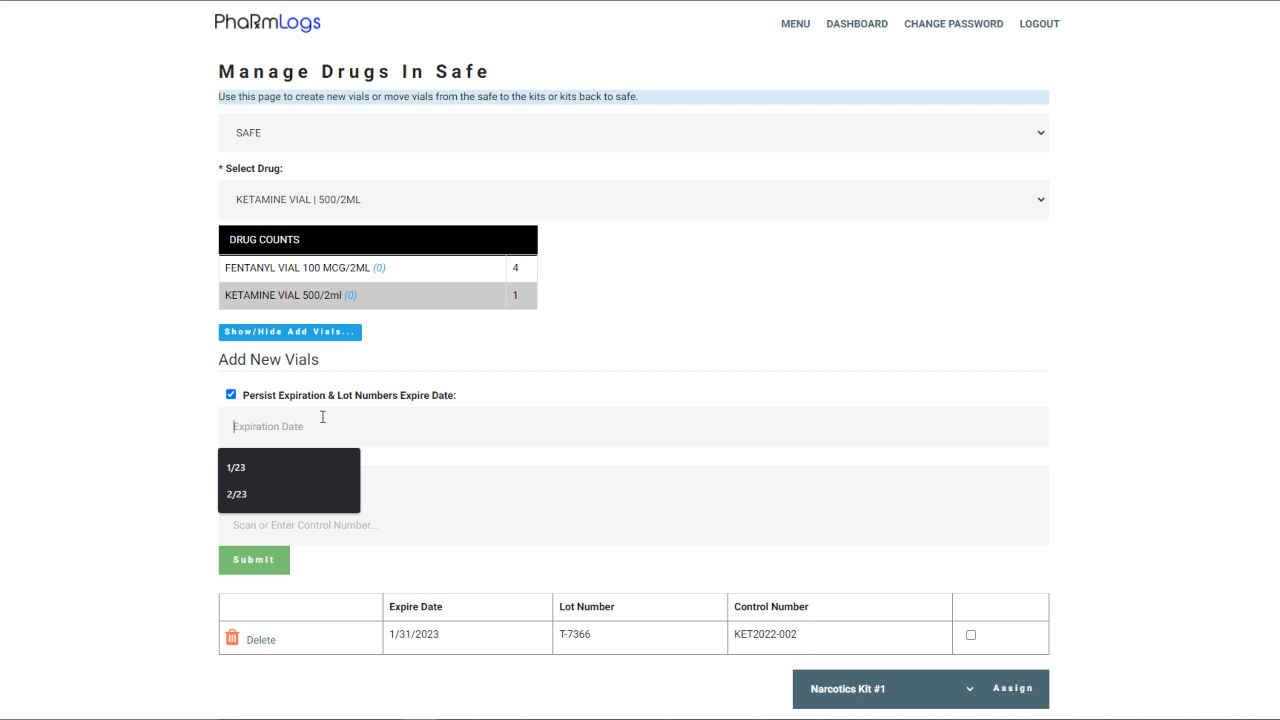
text(1)
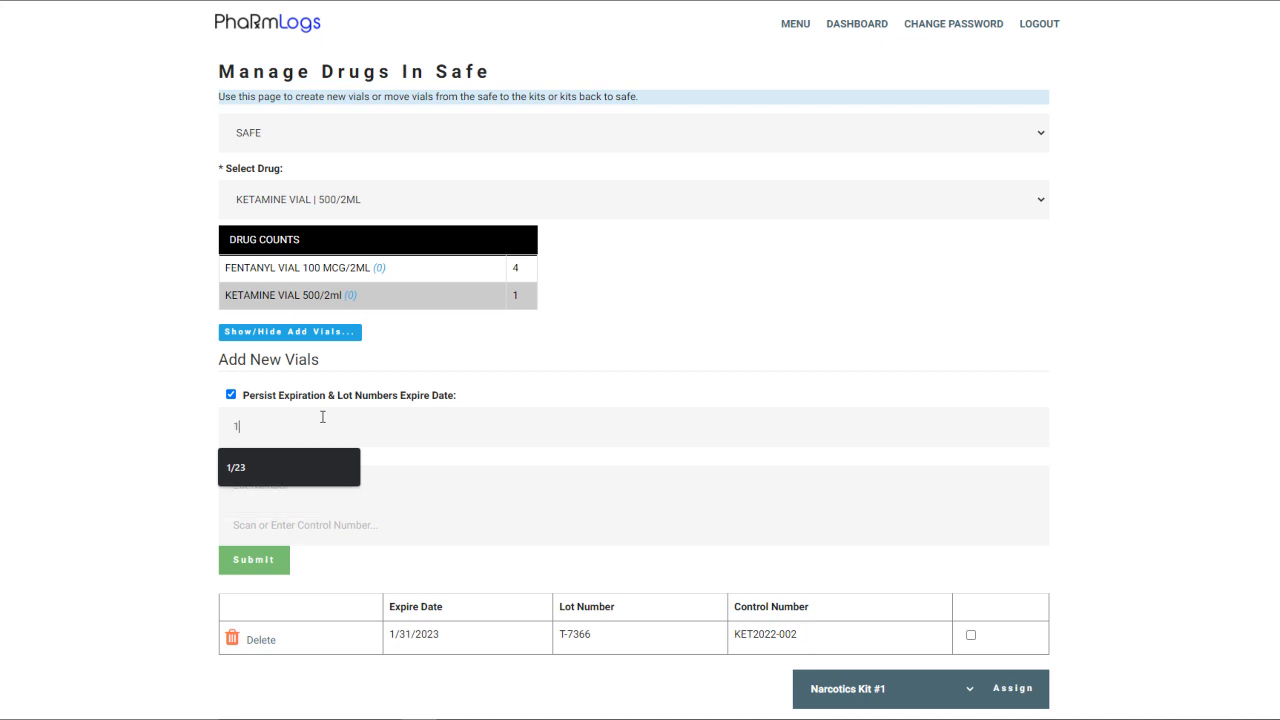
text(/23)
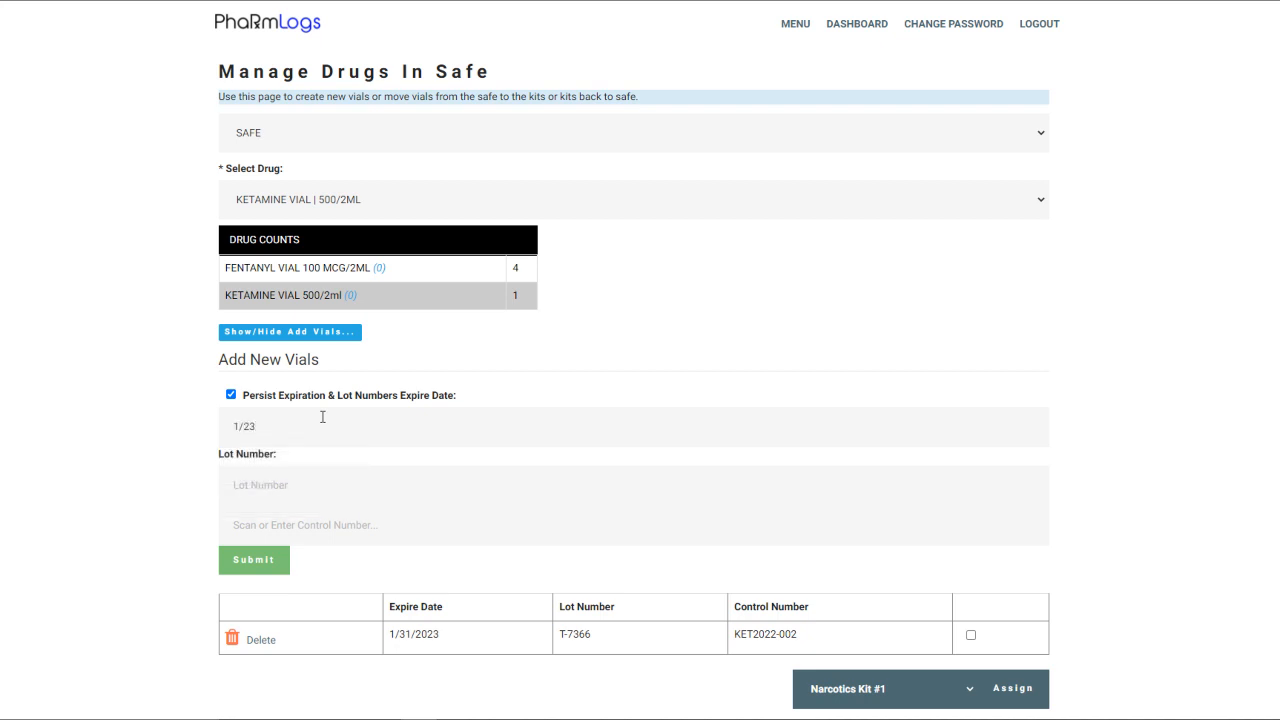
key(BackSpace)
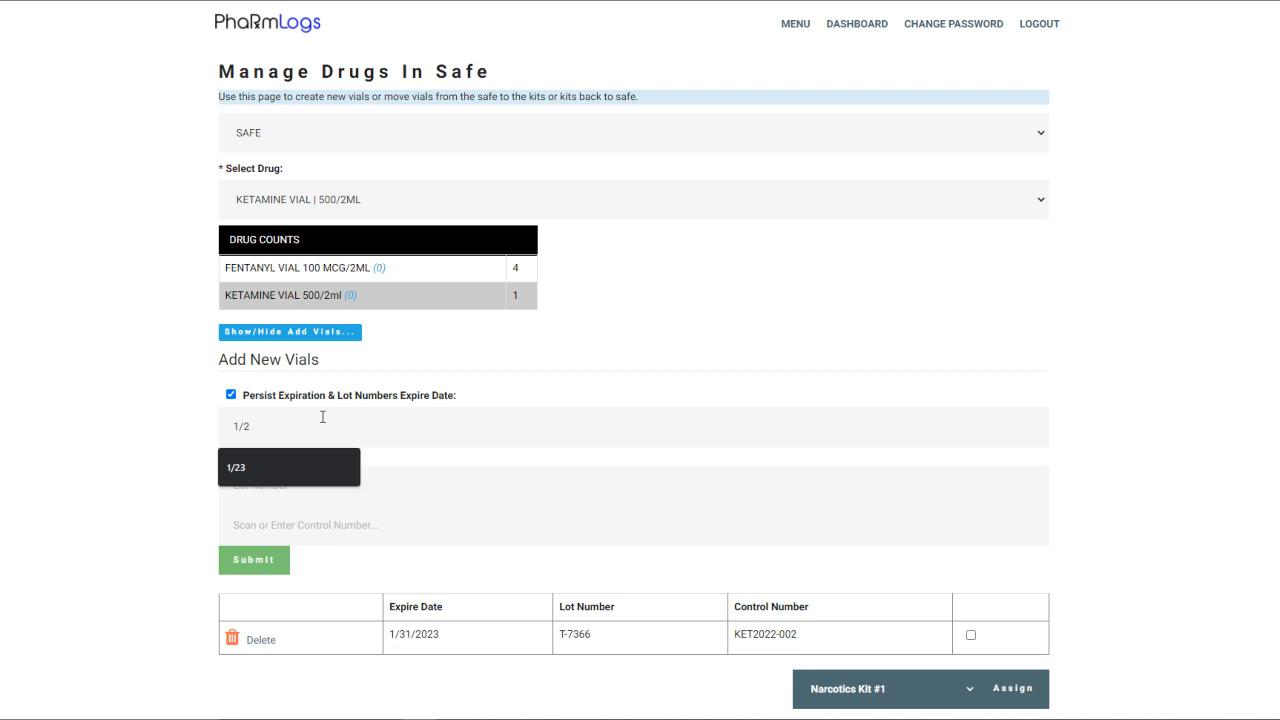
text(3)
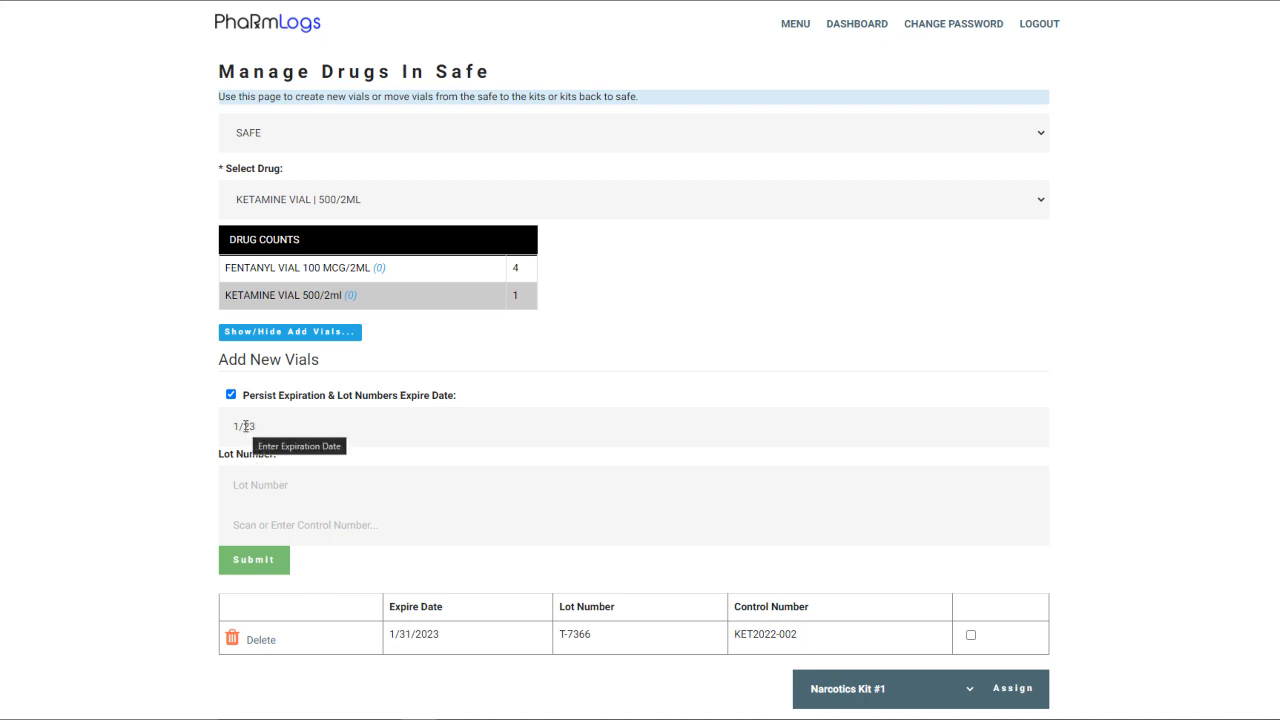
click(235, 485)
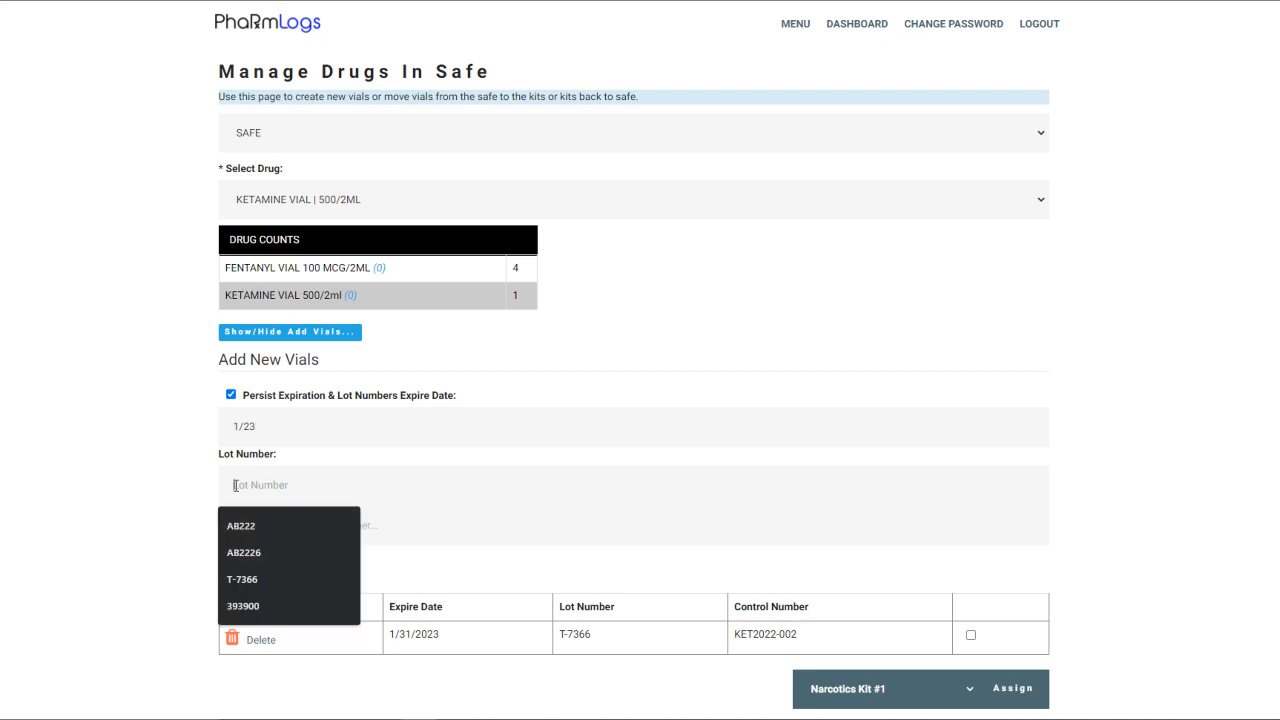
click(266, 579)
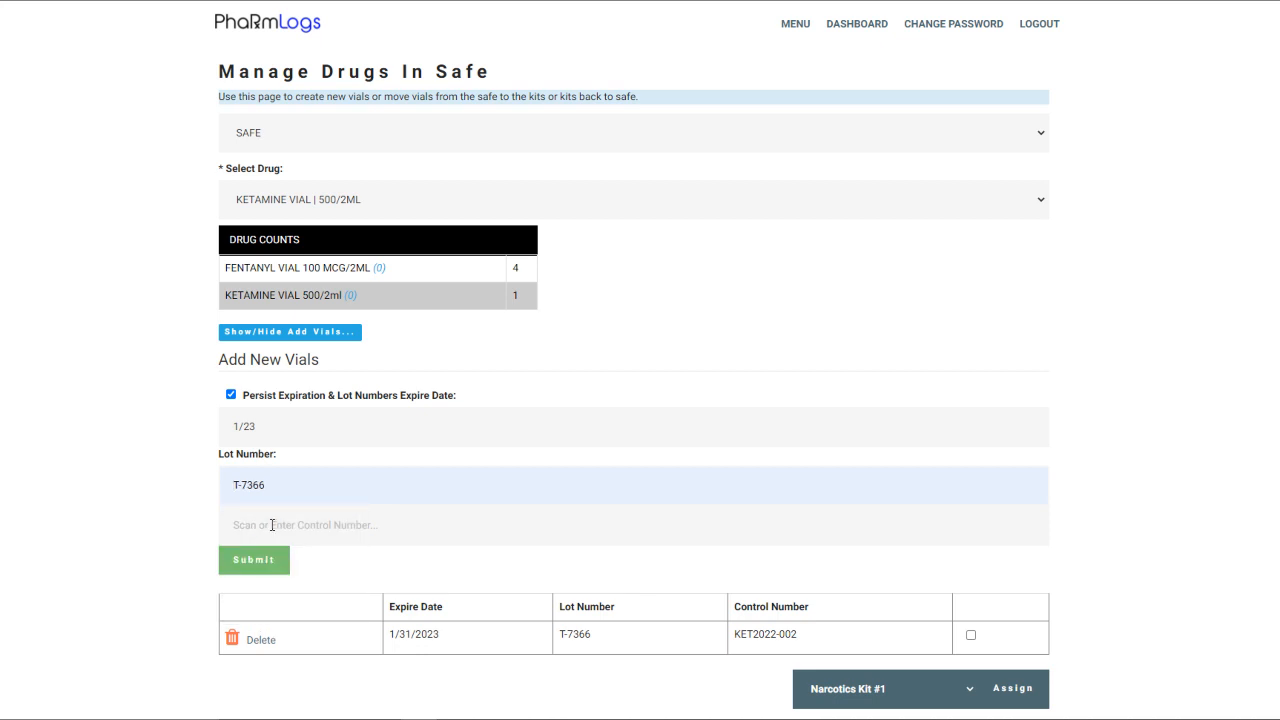
Add a new ketamine vial to the safe with control number KET2022-0044.
click(272, 525)
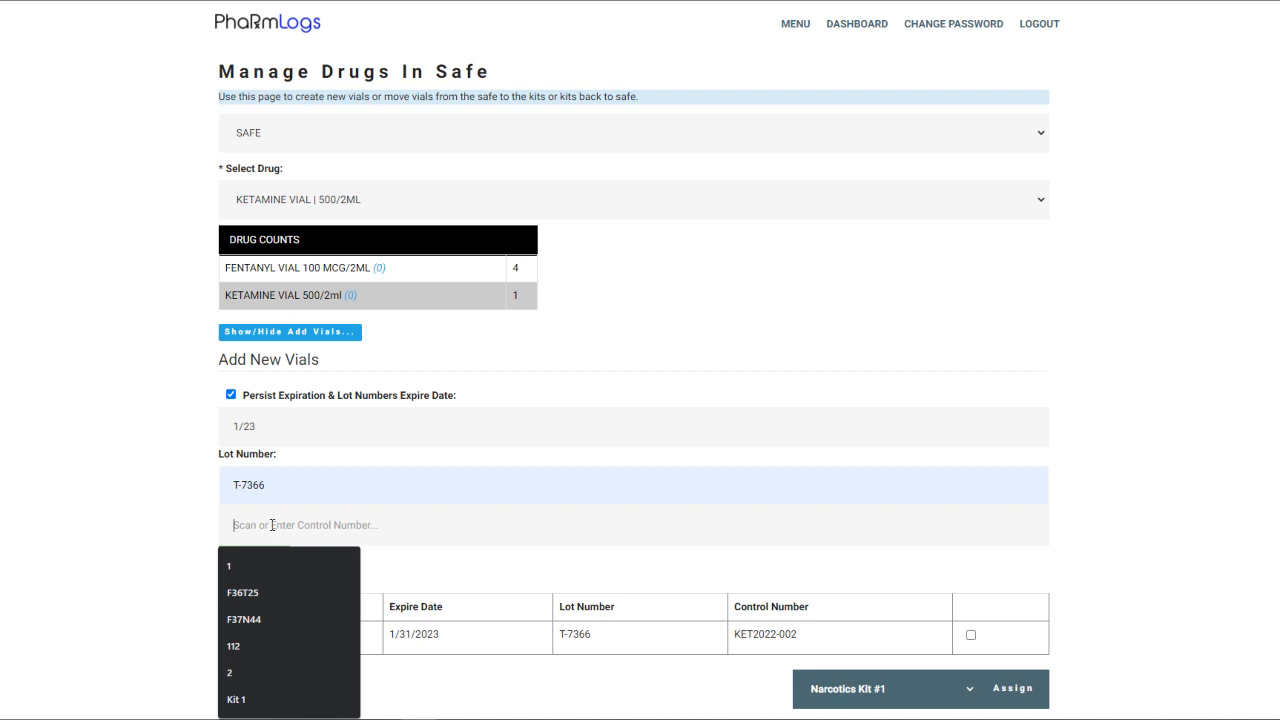
text(KTE)
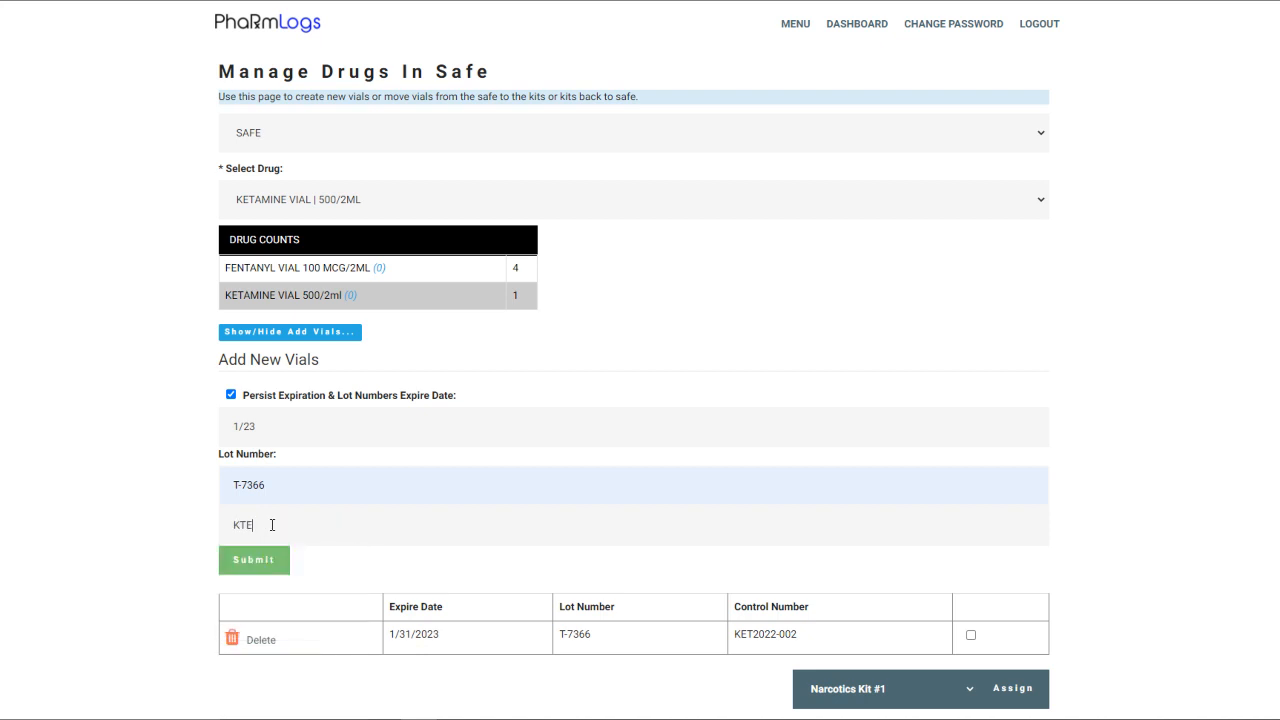
key(BackSpace)
key(BackSpace)
text(ET)
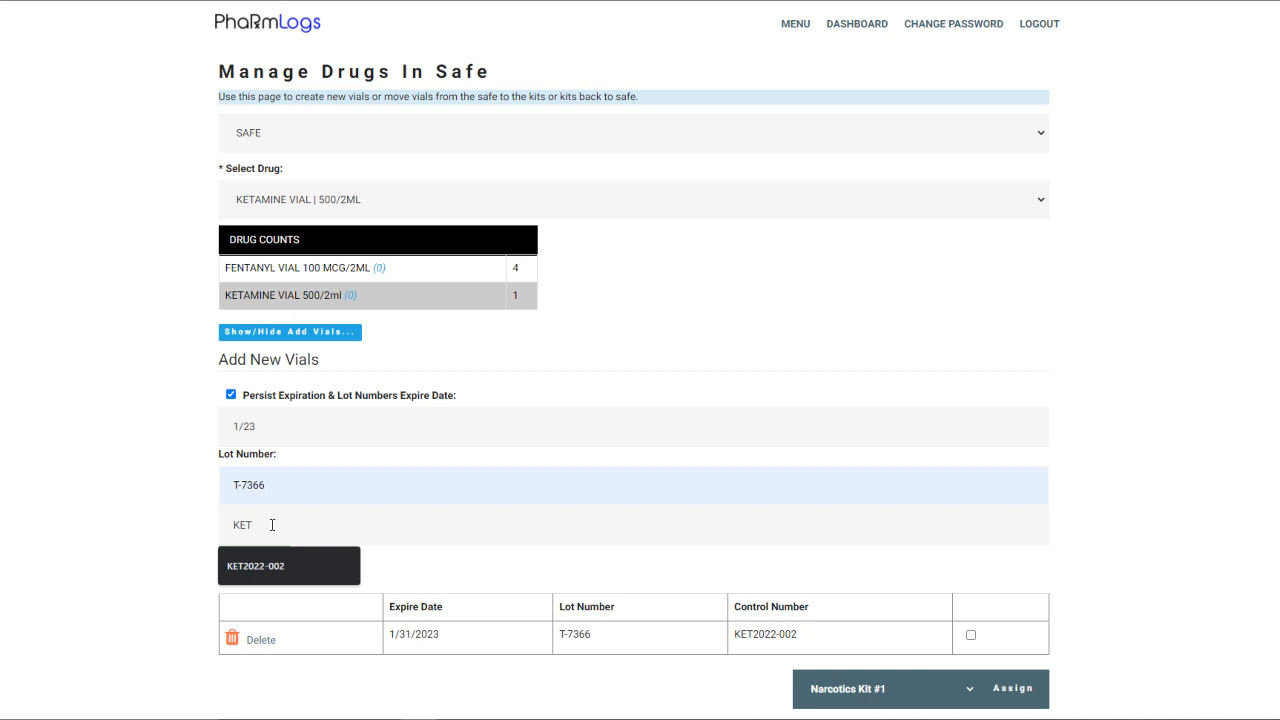
text(2022-0044)
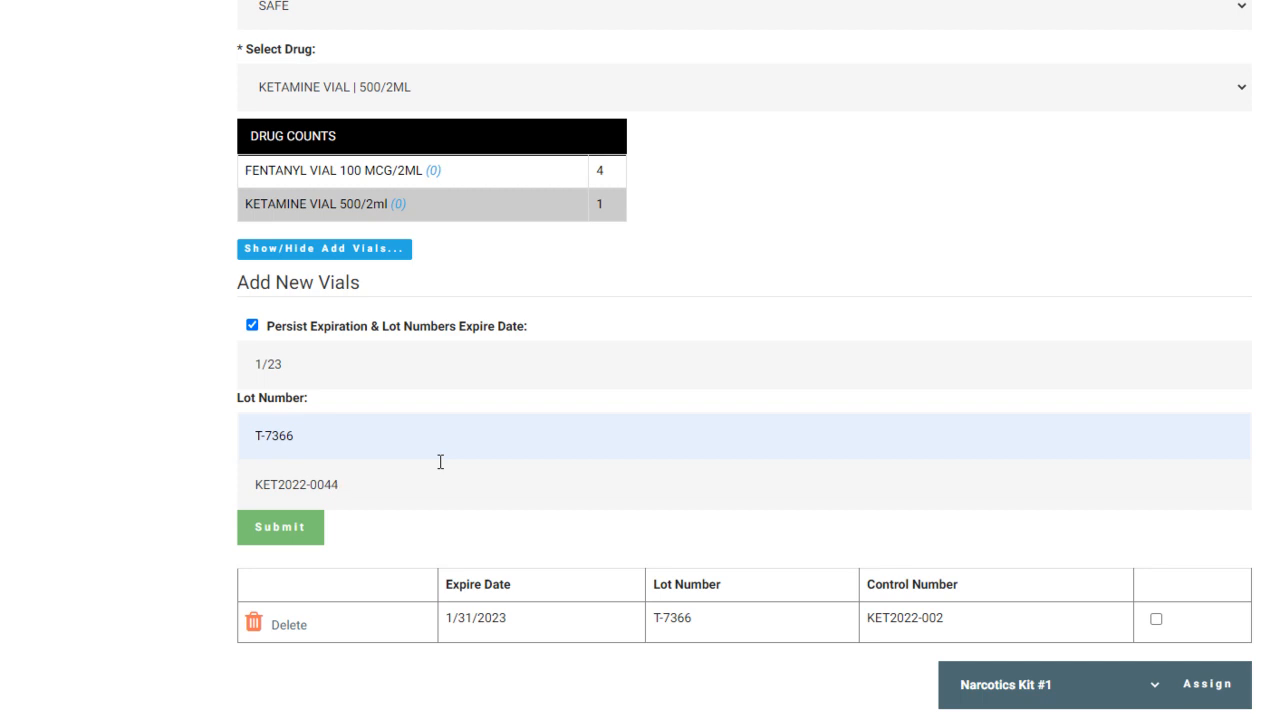
click(281, 544)
click(281, 541)
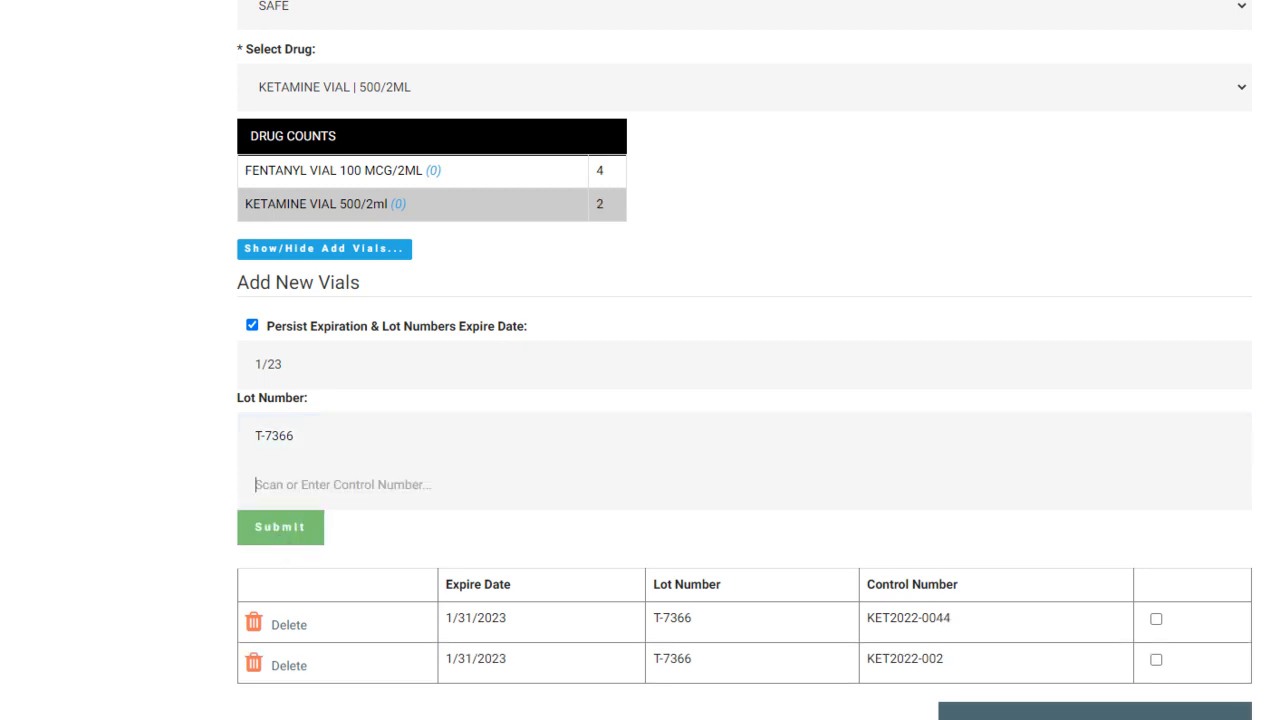
Try to add another ketamine vial with the already used control number KET2022-0044.
scroll(1000, 471, down, 1)
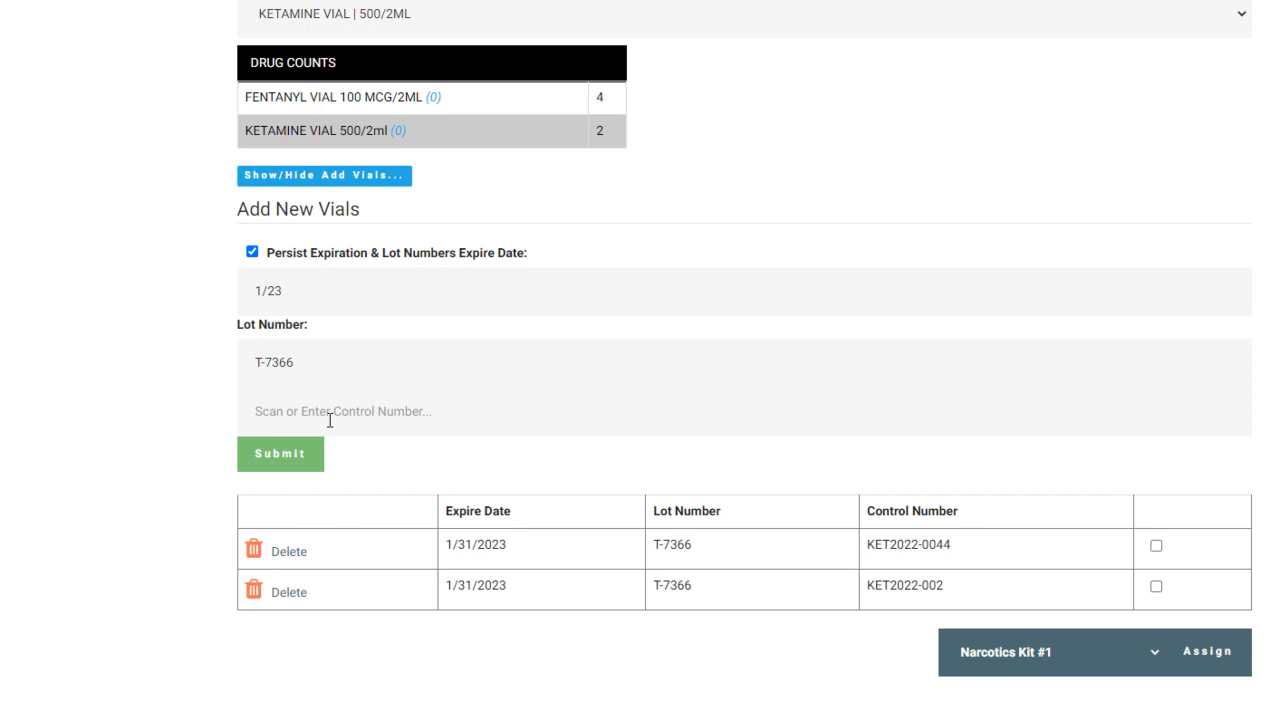
text(k=)
key(BackSpace)
key(BackSpace)
text(K)
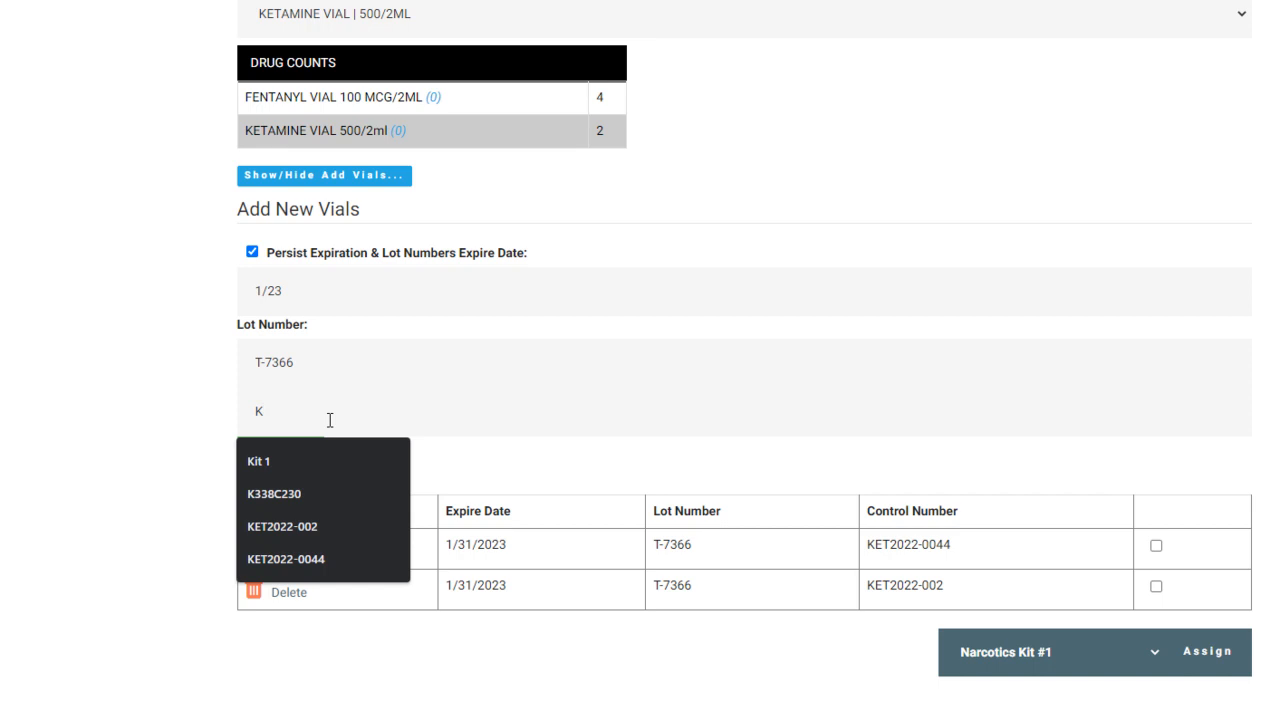
text(ET2022)
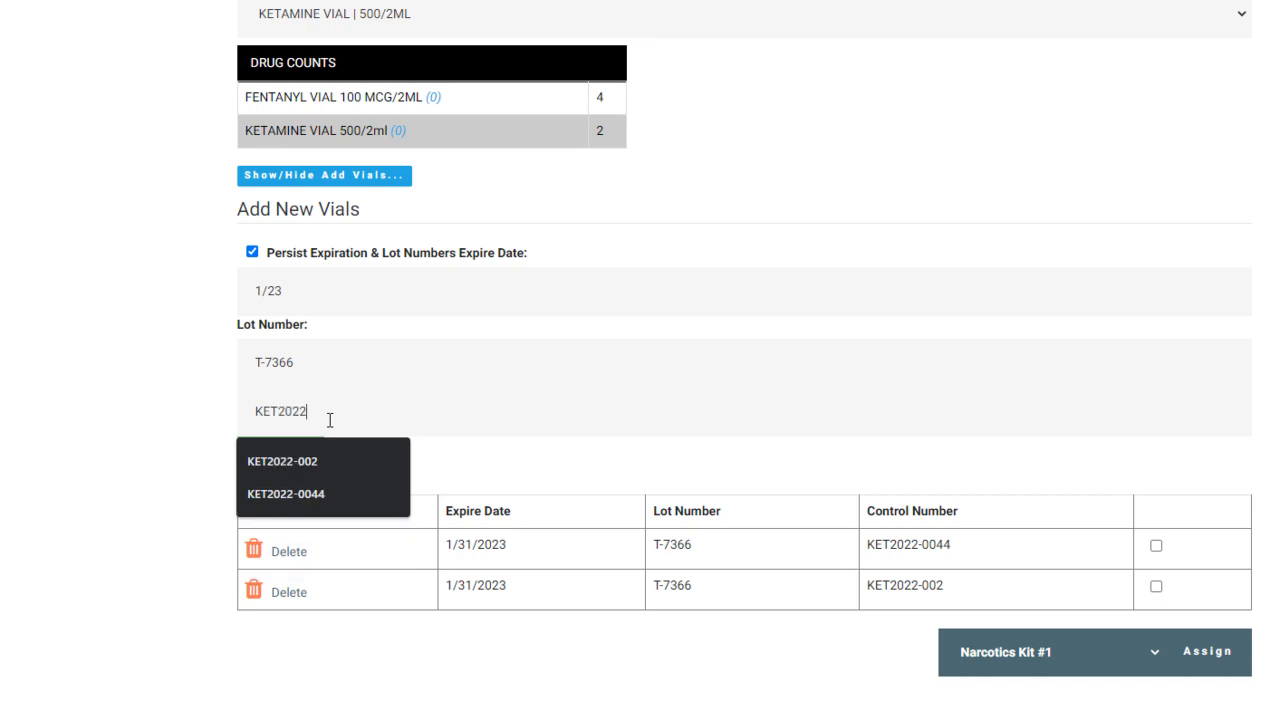
text(-0044)
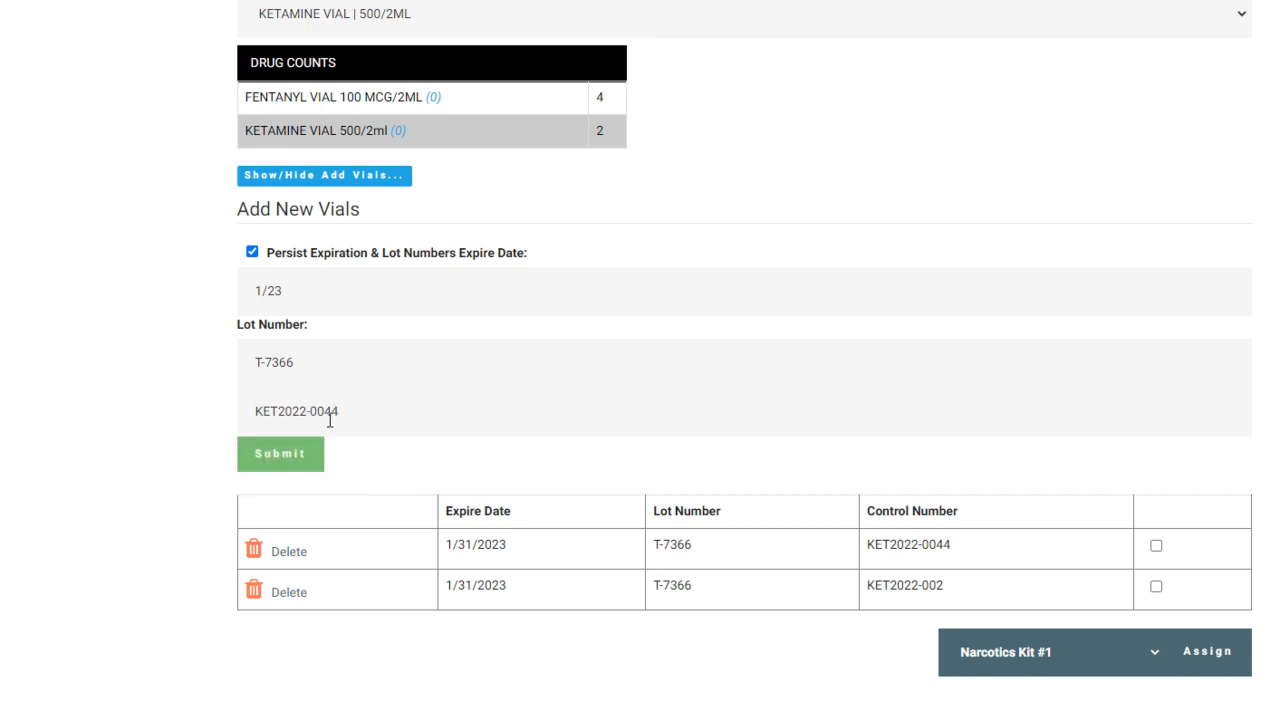
click(301, 448)
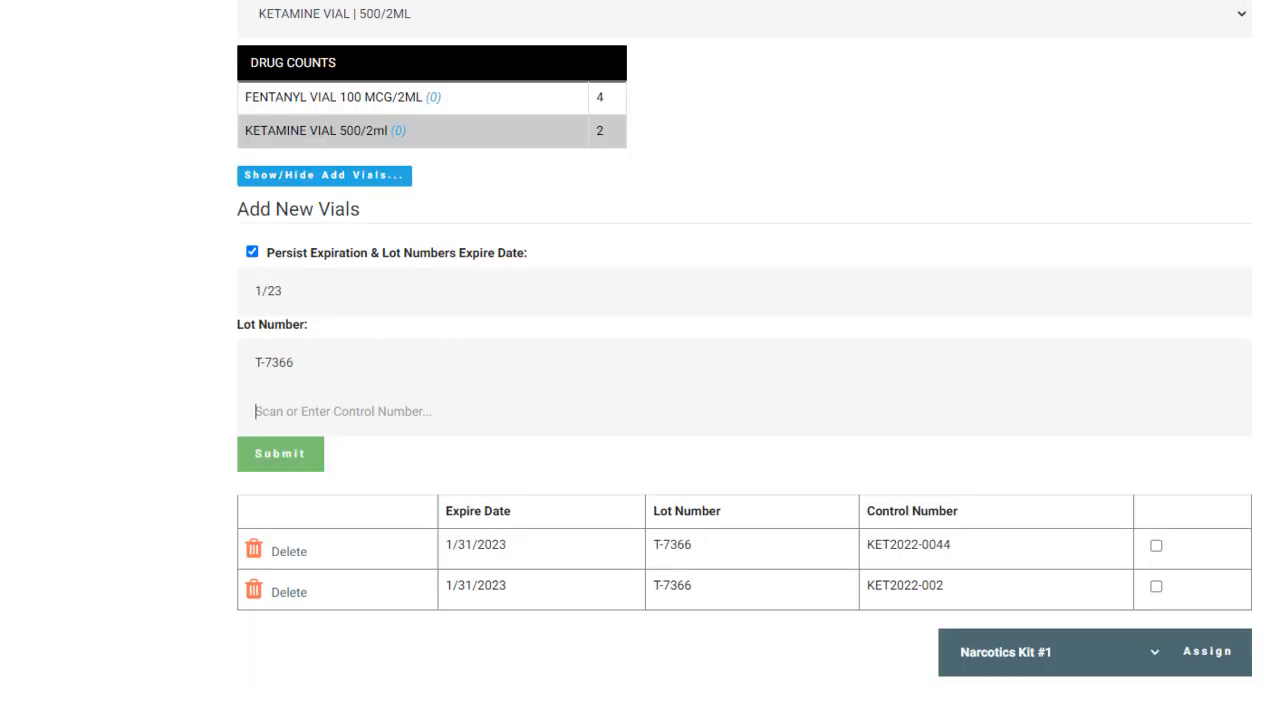
Add a ketamine vial with control number KET2022-0046, reusing the copied number of the KET2022-0044 vial without its leading space.
click(348, 410)
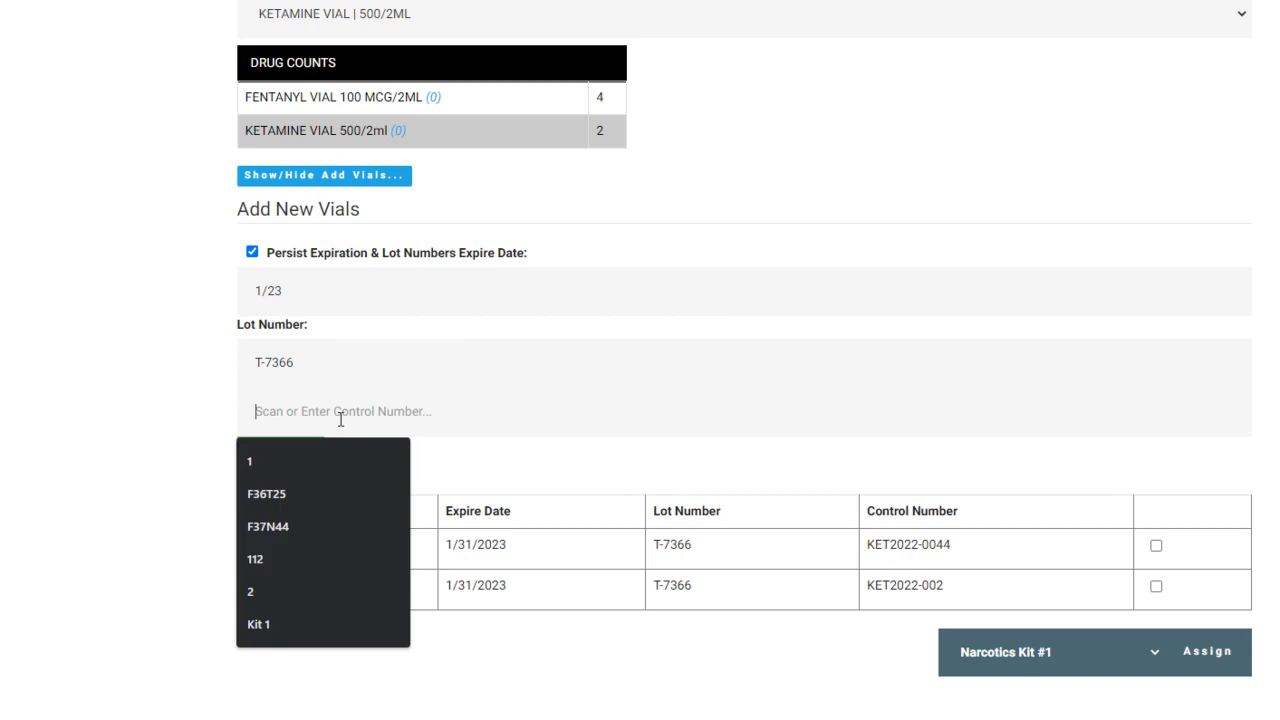
drag(977, 546, 855, 551)
key(ctrl+c)
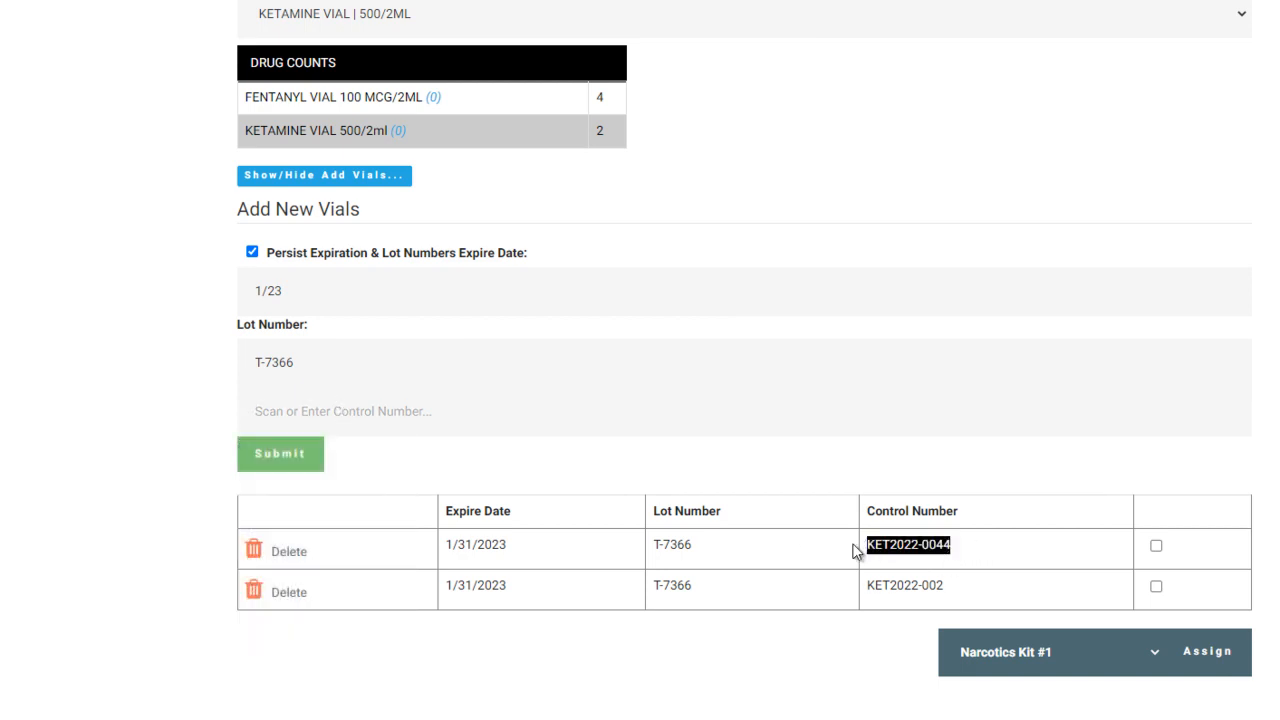
click(459, 410)
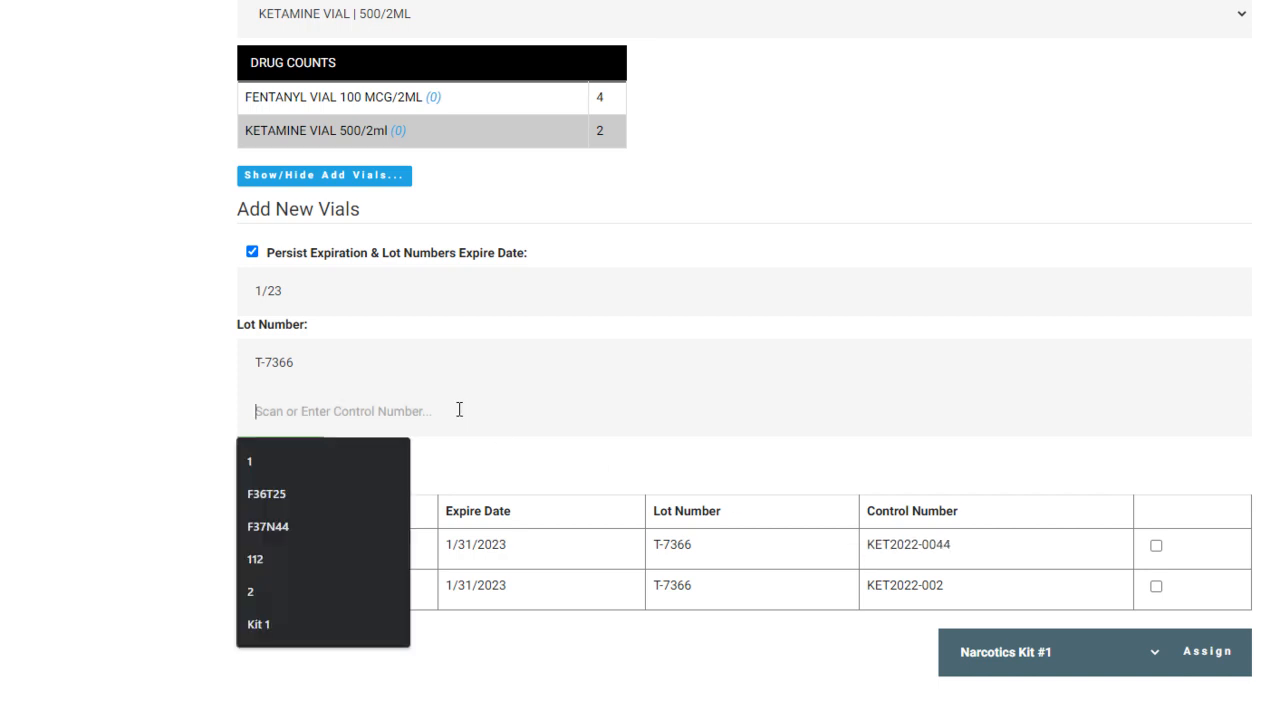
key(ctrl+v)
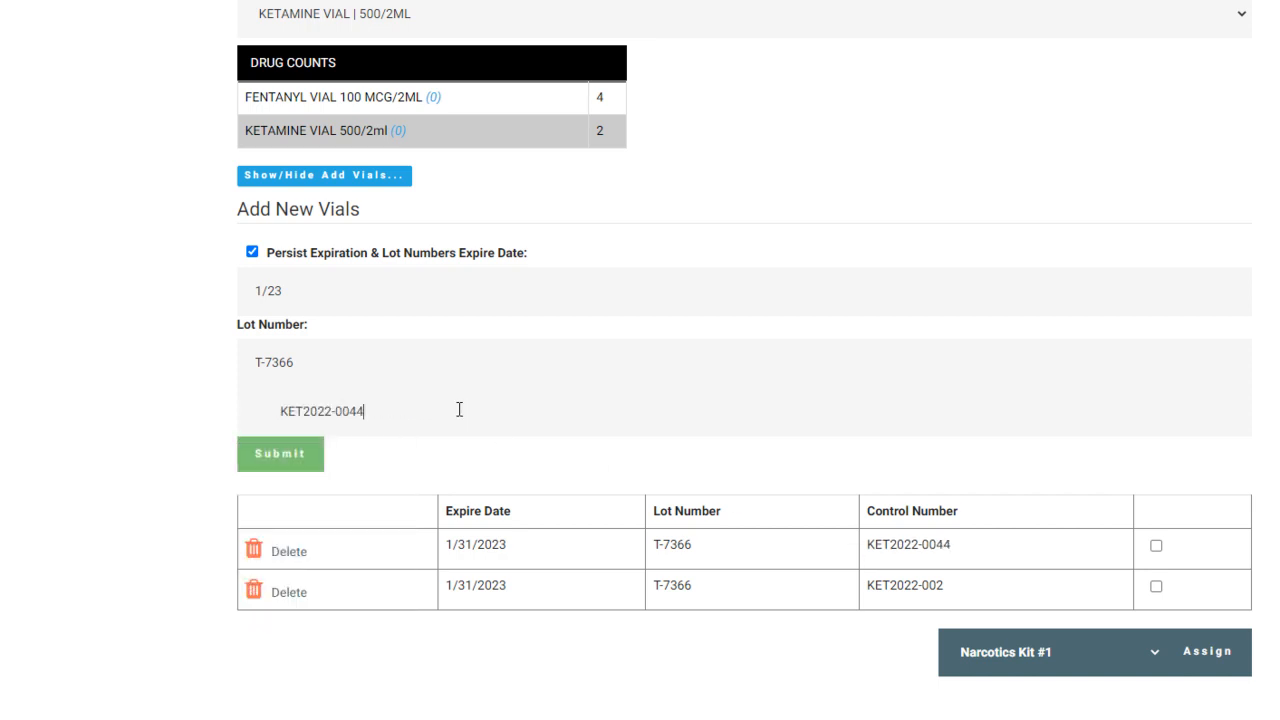
key(BackSpace)
text(6)
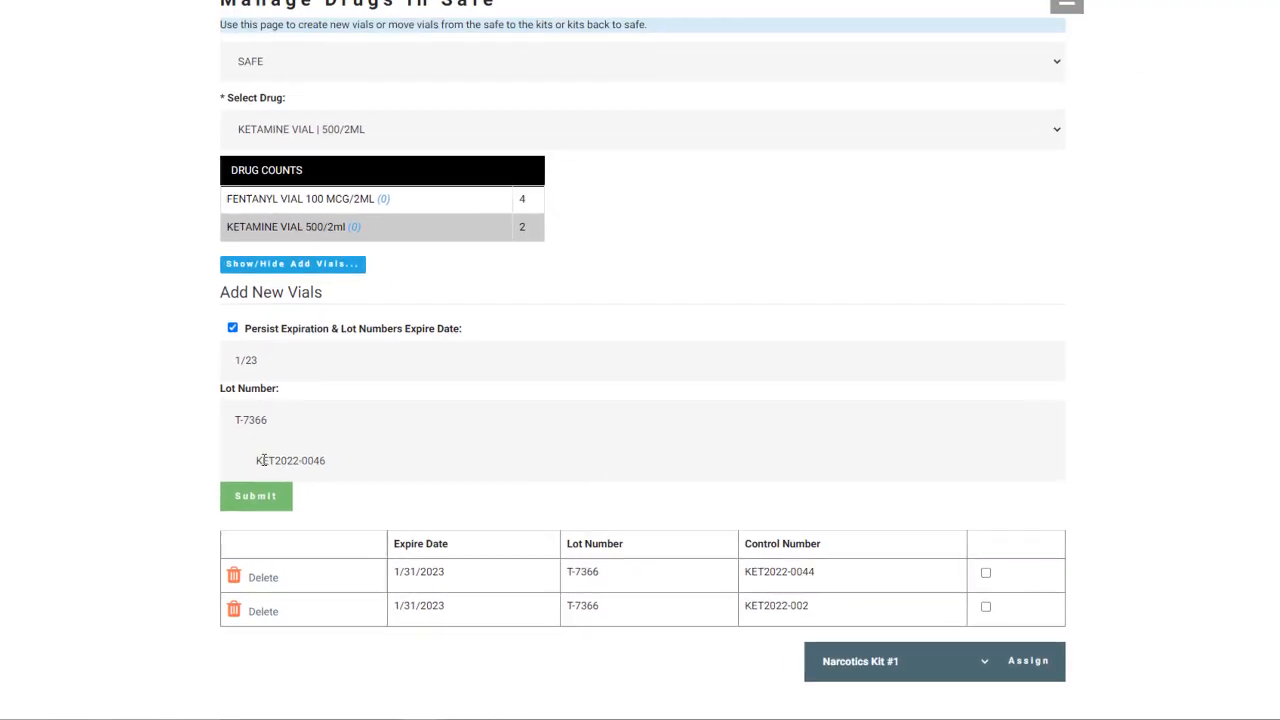
key(BackSpace)
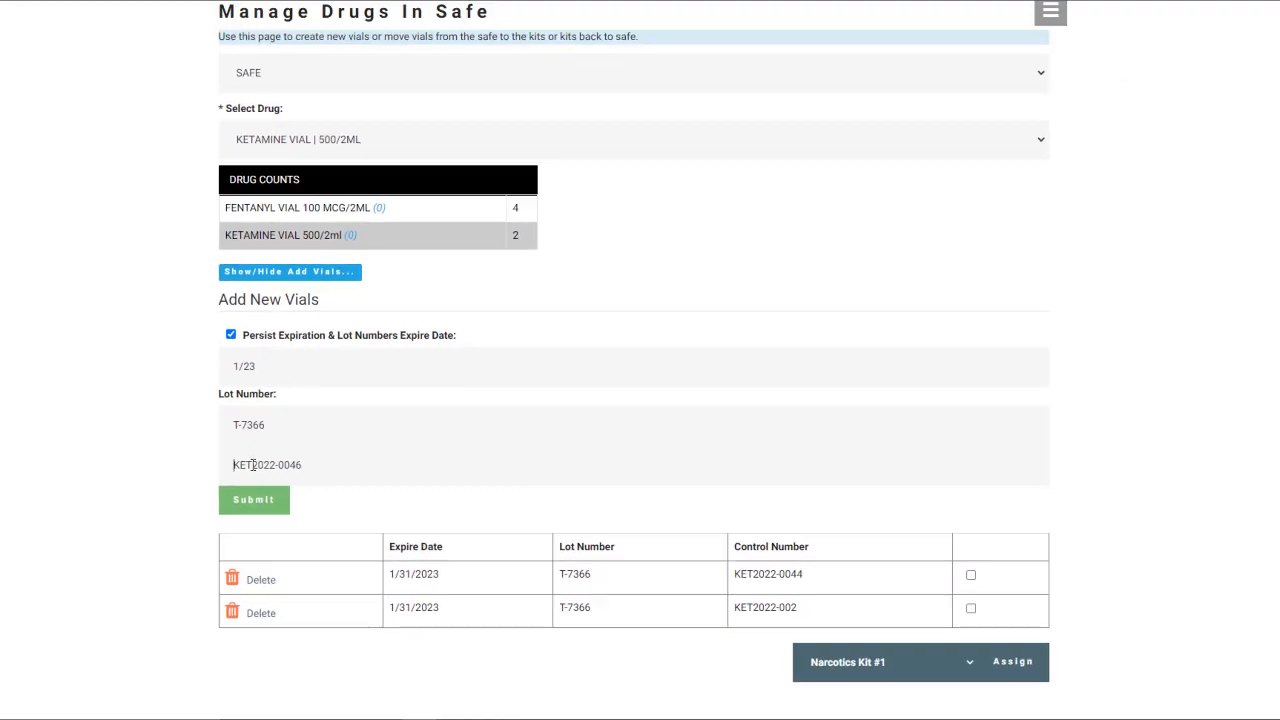
click(250, 500)
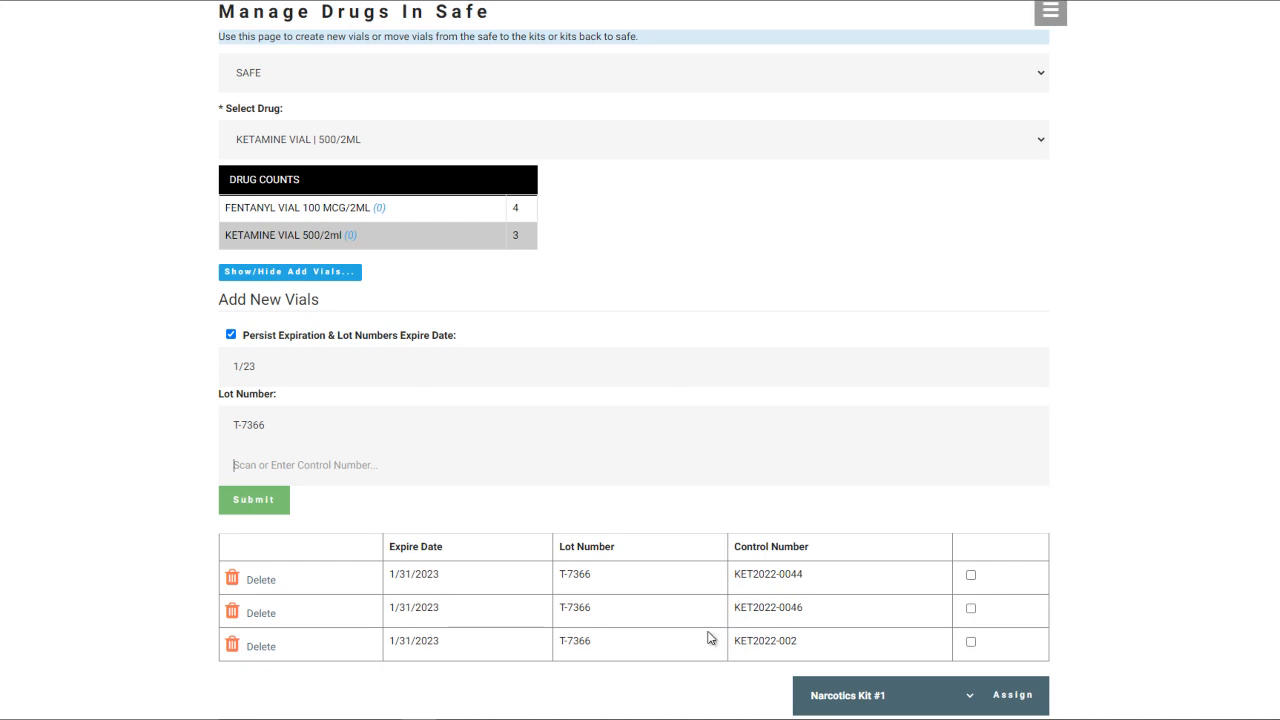
Add a ketamine vial with control number KET2022-0047, based on the copied number of the KET2022-0046 vial.
drag(806, 608, 735, 608)
key(ctrl+c)
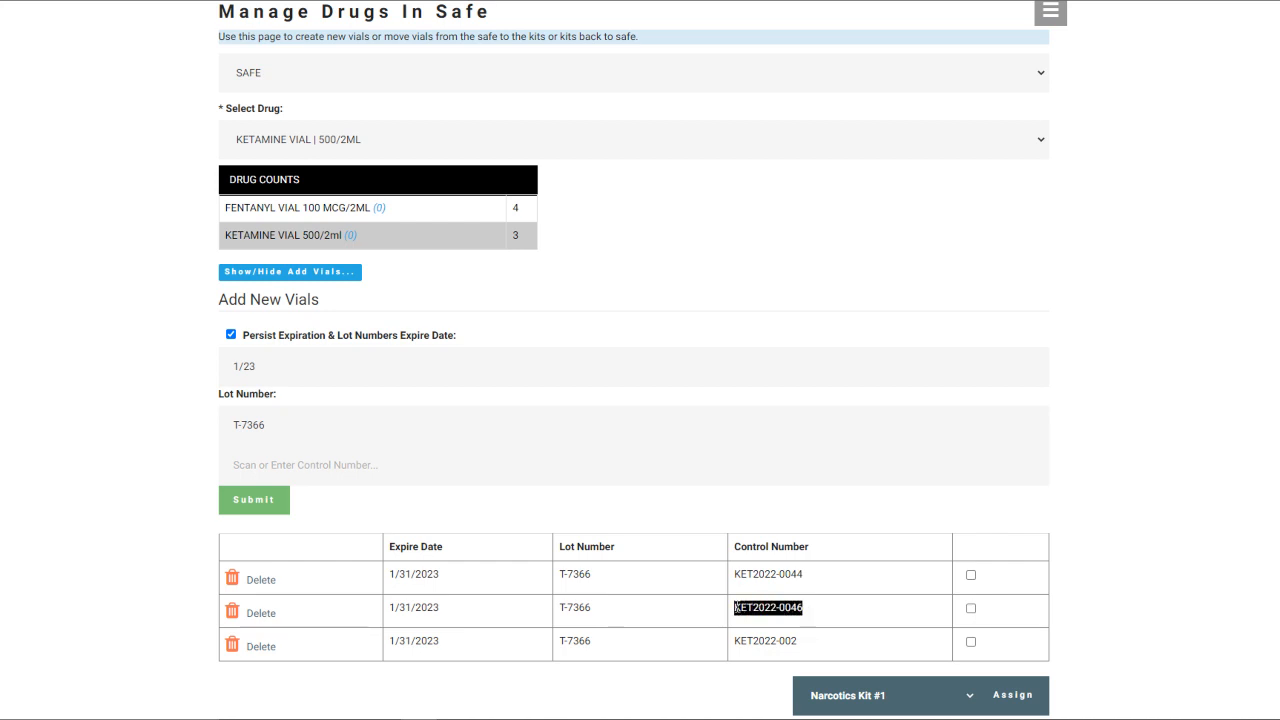
click(414, 461)
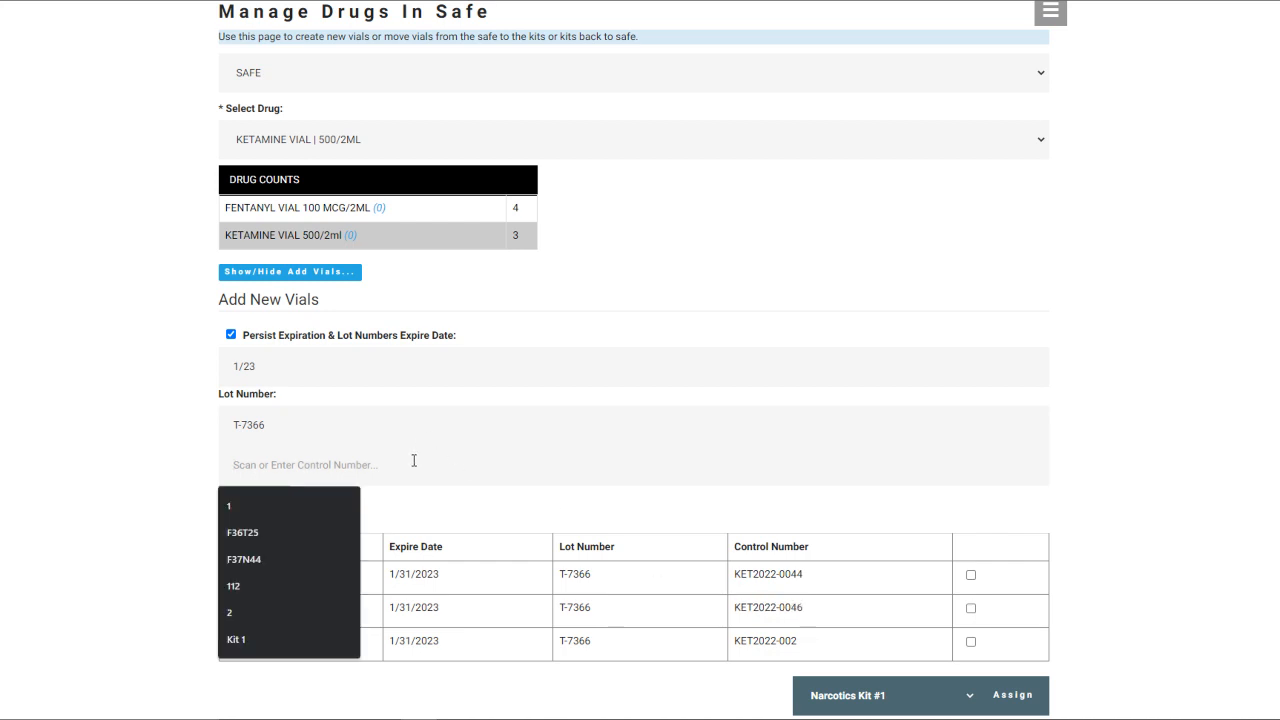
key(ctrl+v)
key(BackSpace)
text(7)
key(Return)
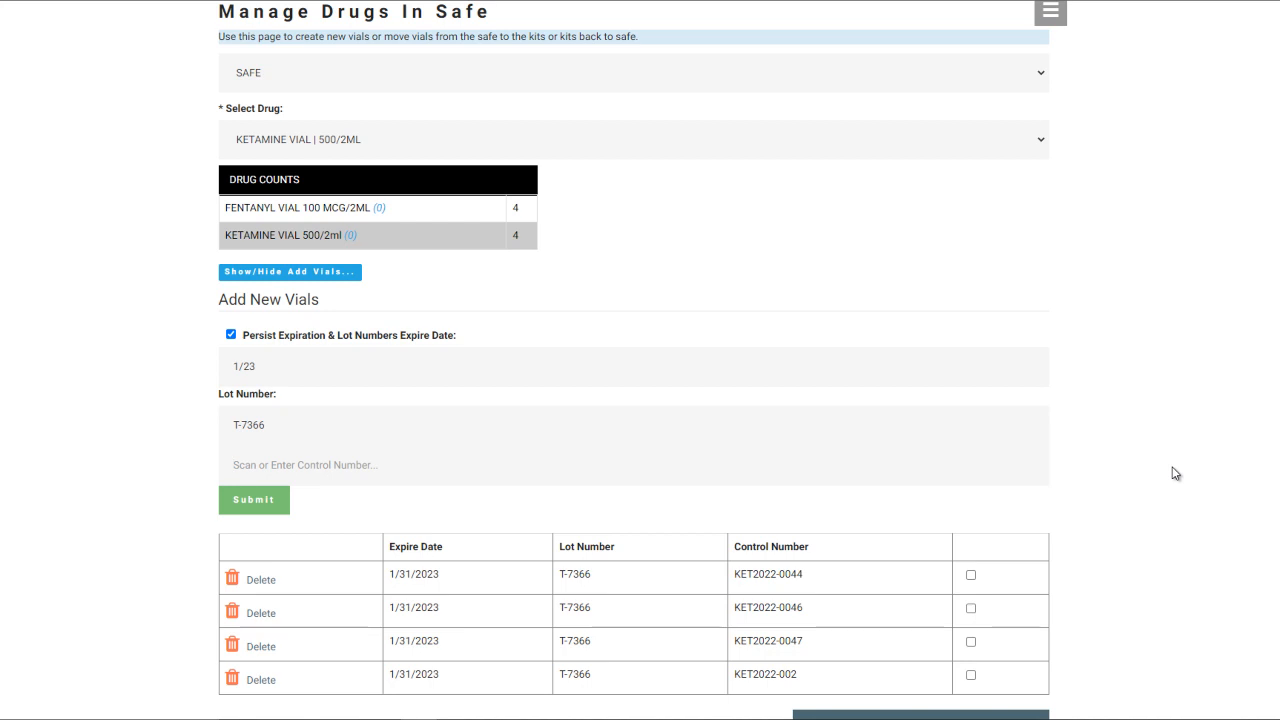
scroll(634, 400, up, 1)
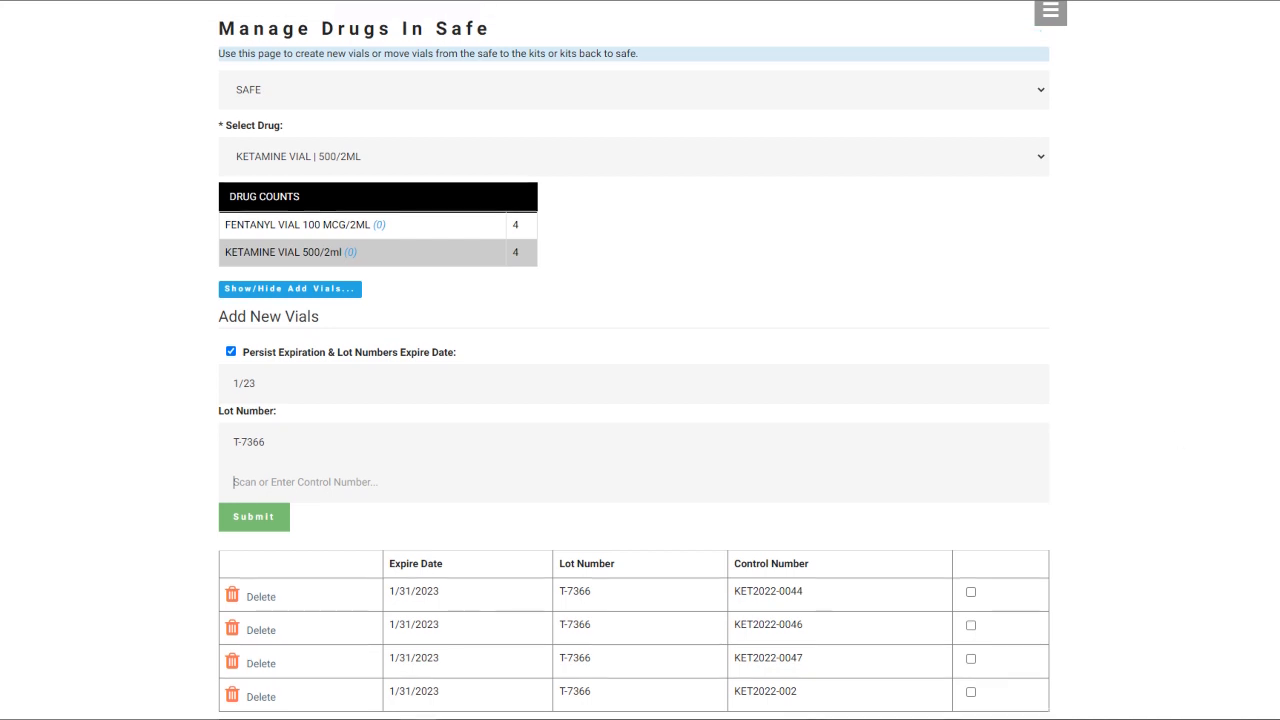
scroll(634, 400, down, 2)
scroll(1131, 249, up, 2)
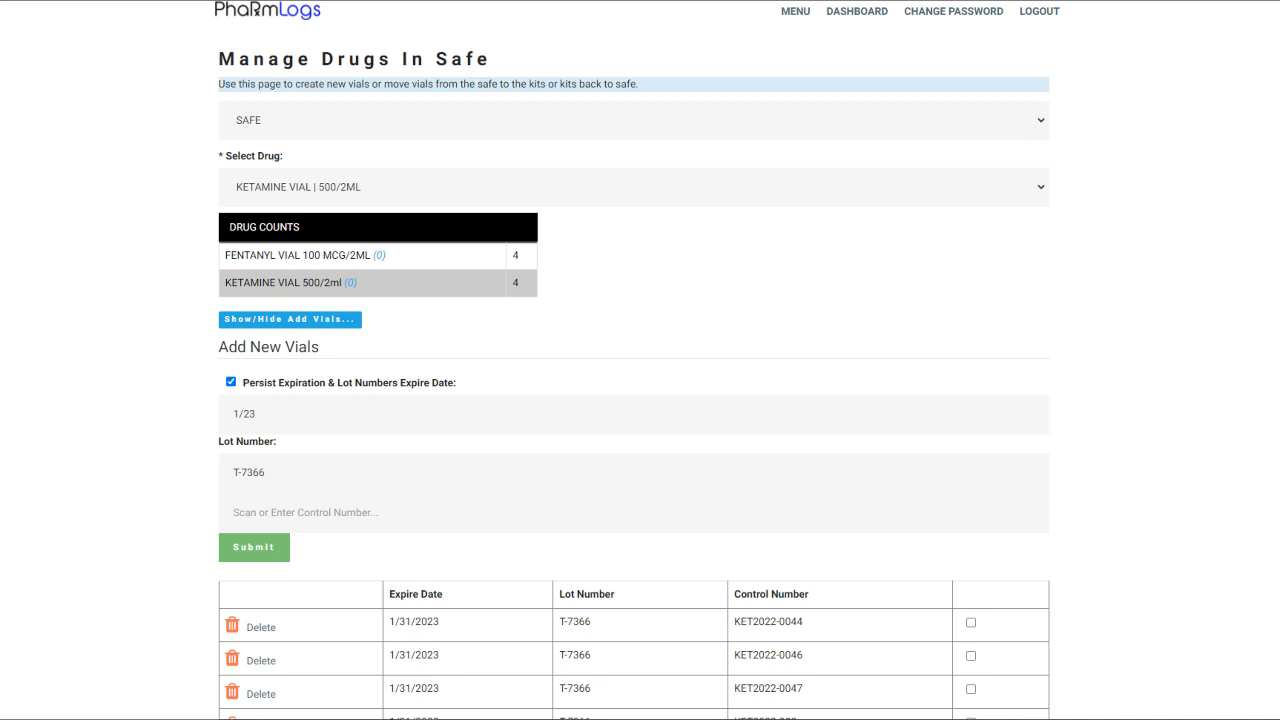
Choose Narcotics Kit #3 as the destination for assigning ketamine vials from the safe.
scroll(1046, 304, down, 1)
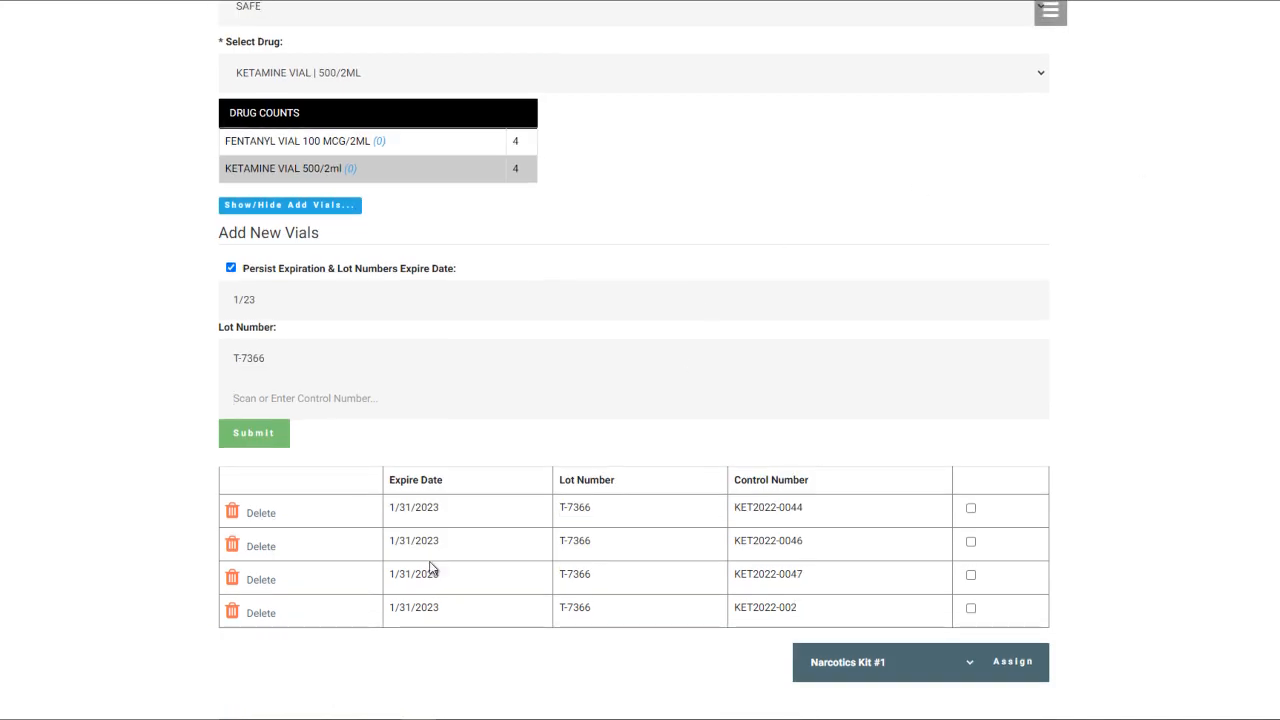
click(968, 664)
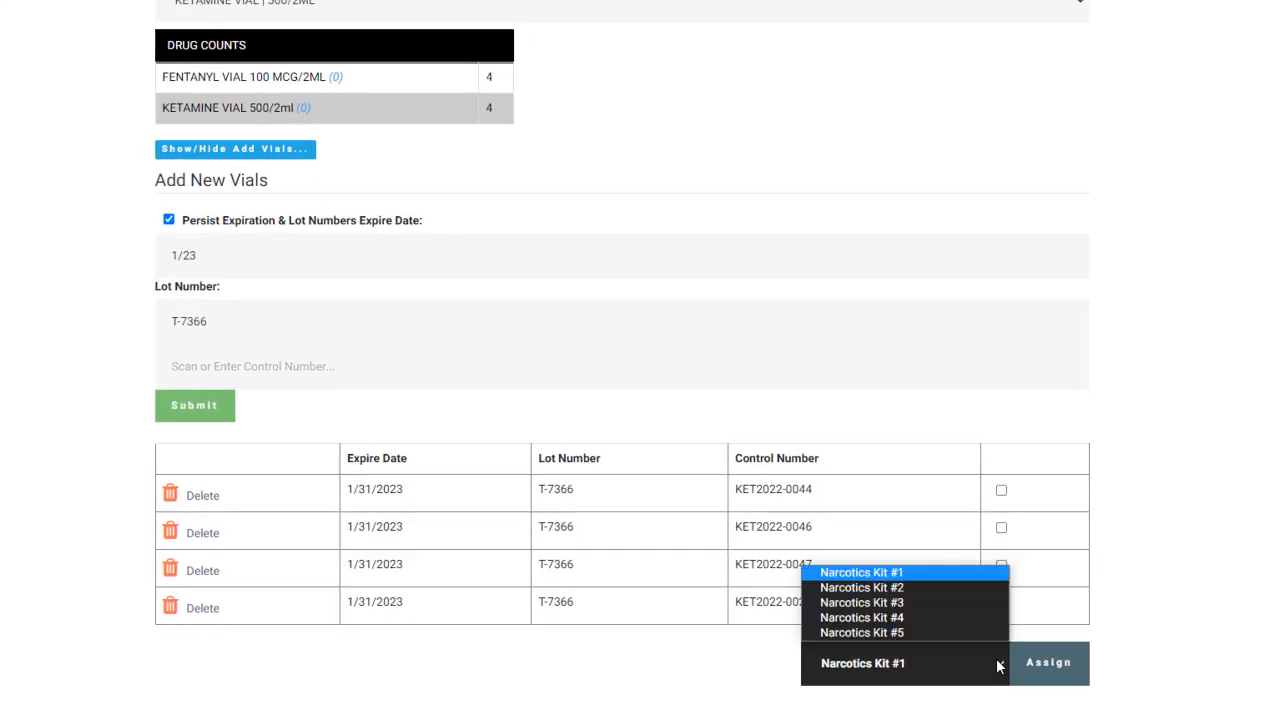
click(903, 603)
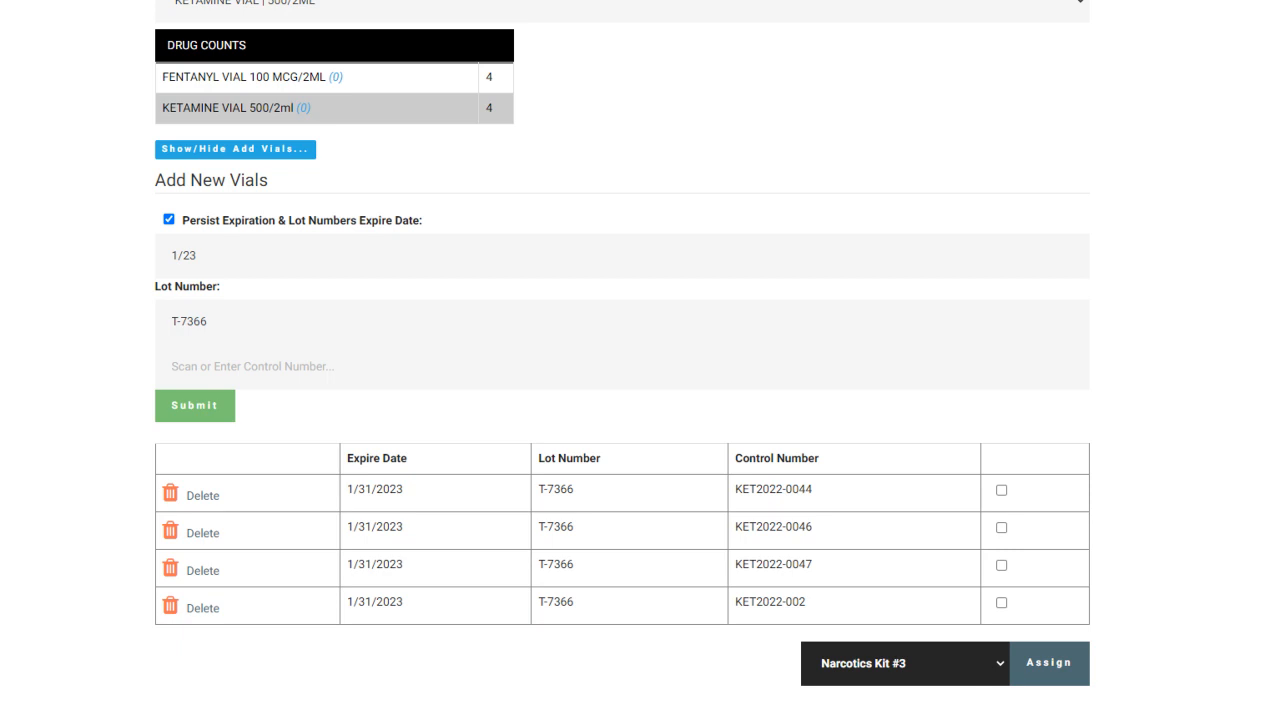
Look up the KETAMINE VIAL | 500/2ML stock held in Narcotics Kit #4.
scroll(622, 360, up, 1)
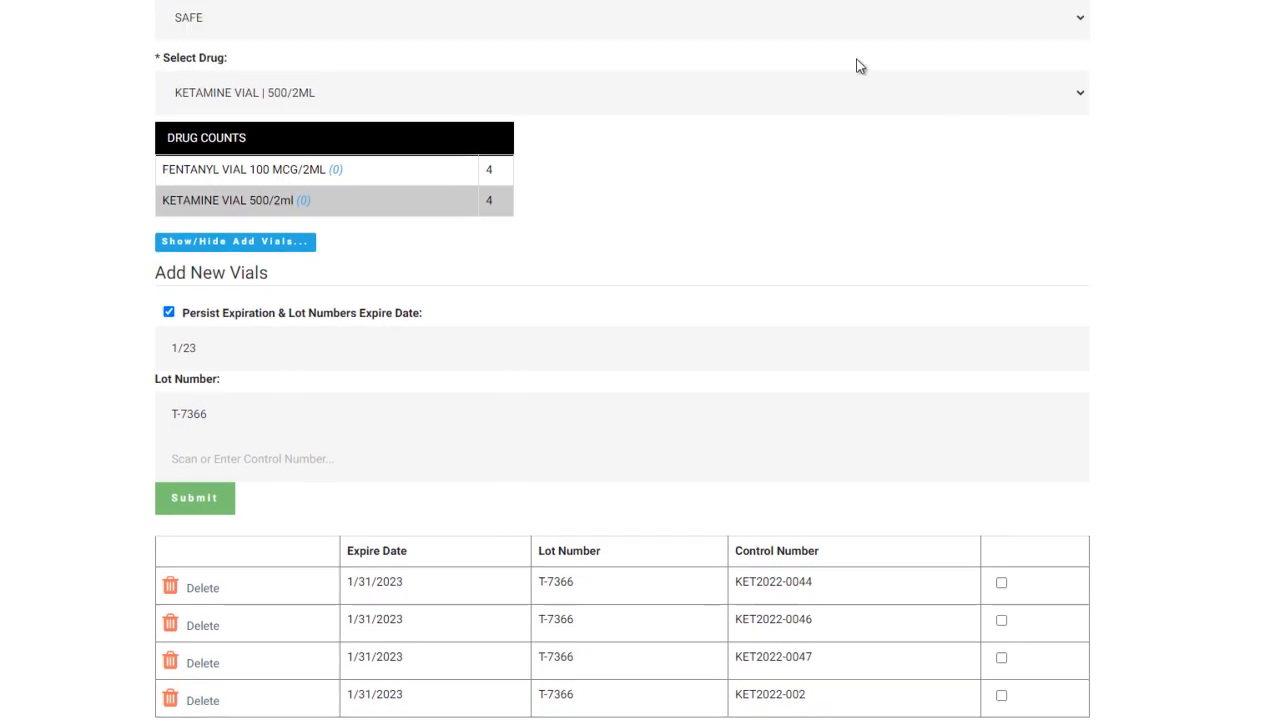
click(747, 88)
click(747, 88)
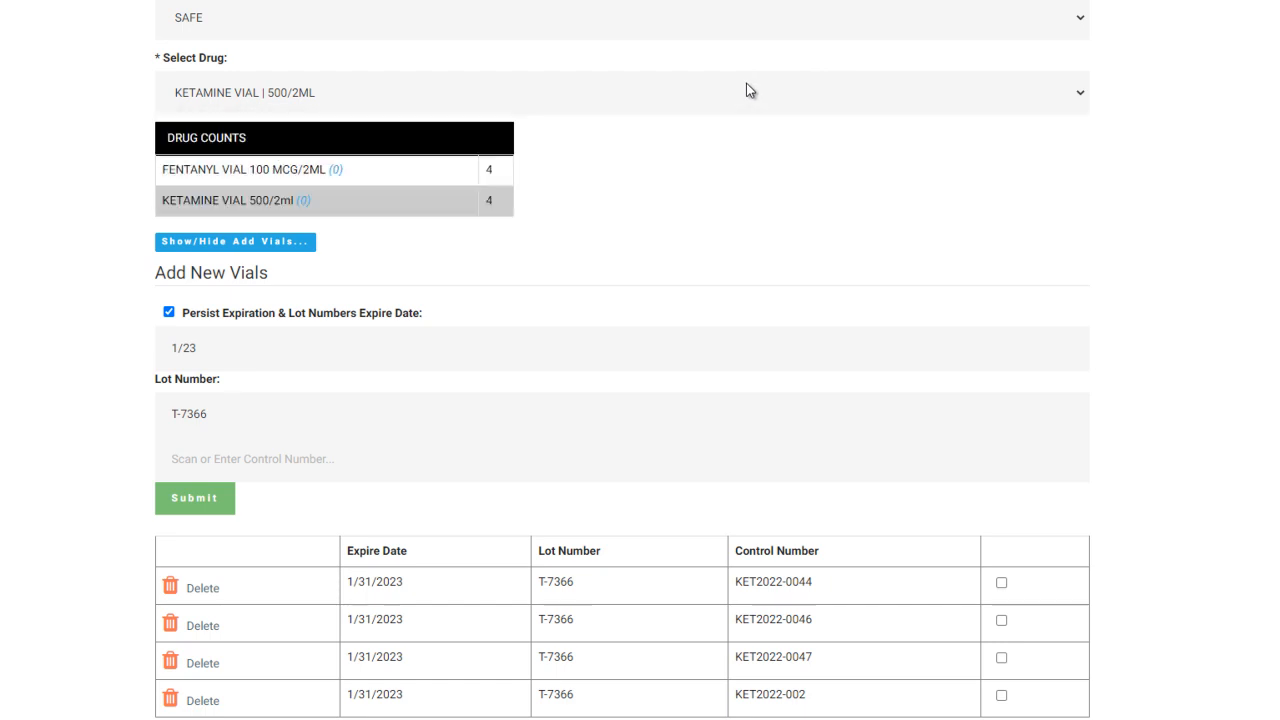
click(736, 17)
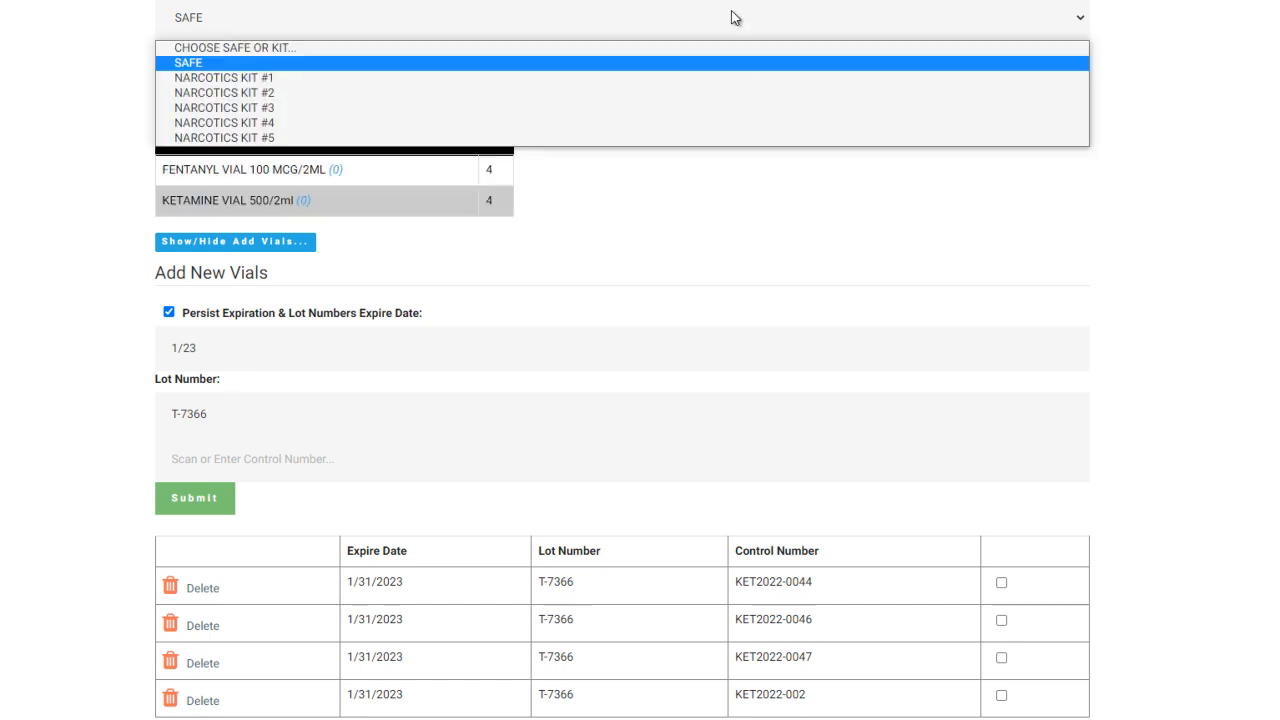
click(690, 123)
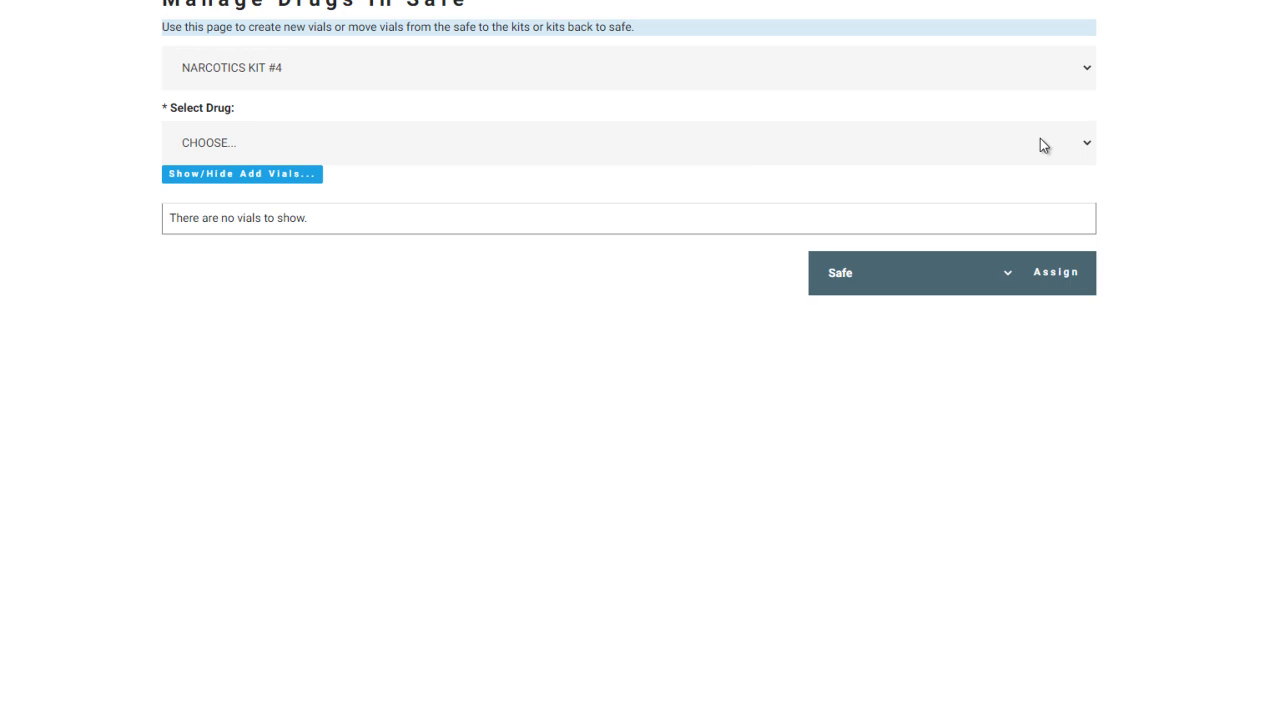
click(1010, 145)
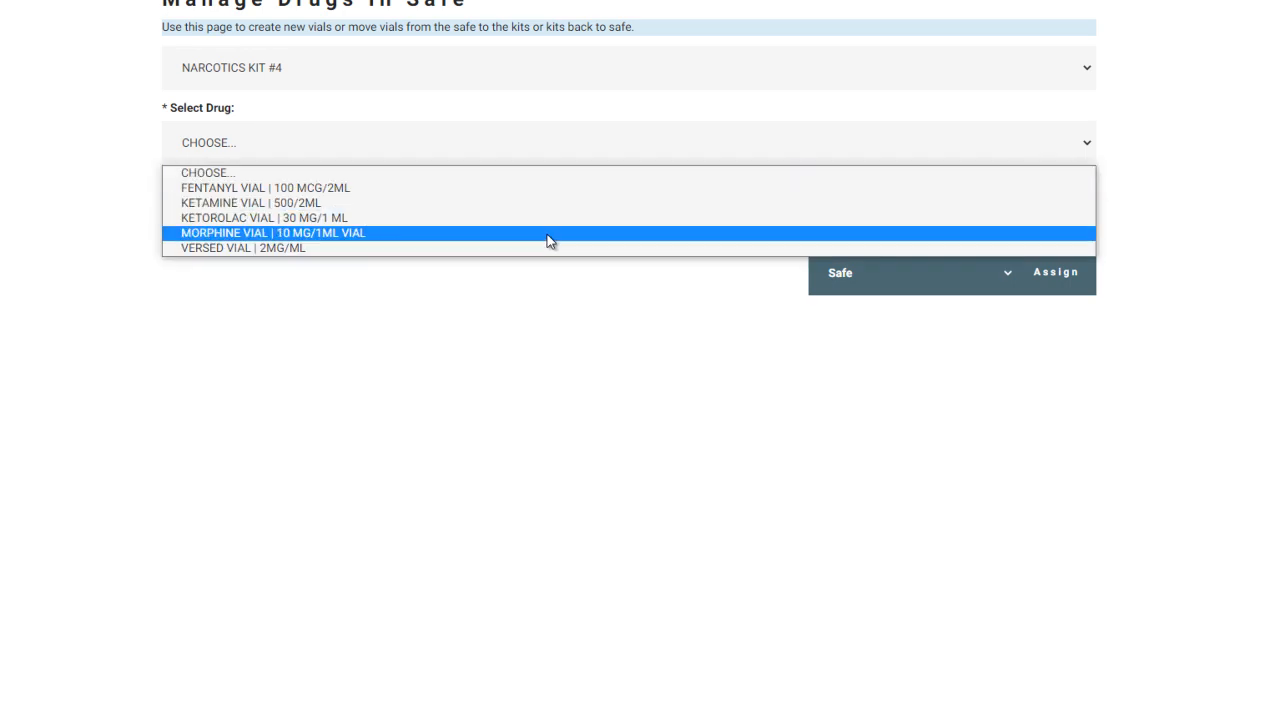
click(541, 203)
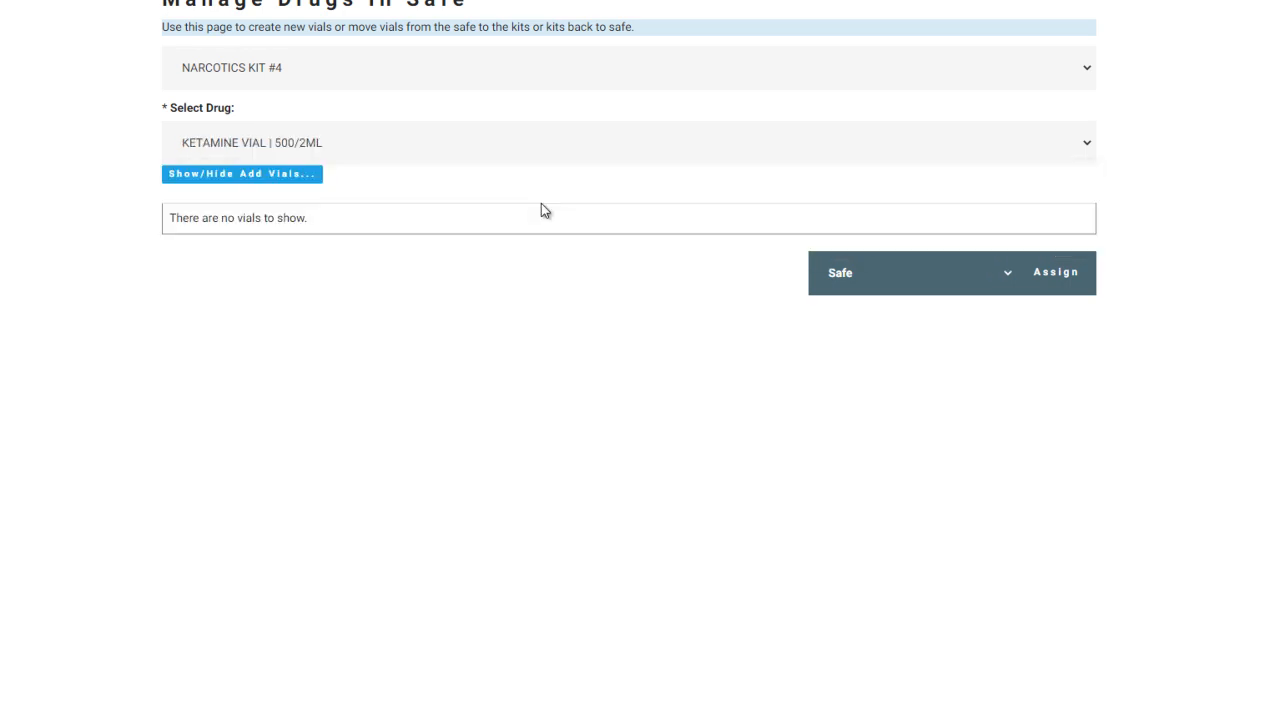
Assign the ketamine vial with control number KET2022-0046 from the safe to Narcotics Kit #4.
click(822, 55)
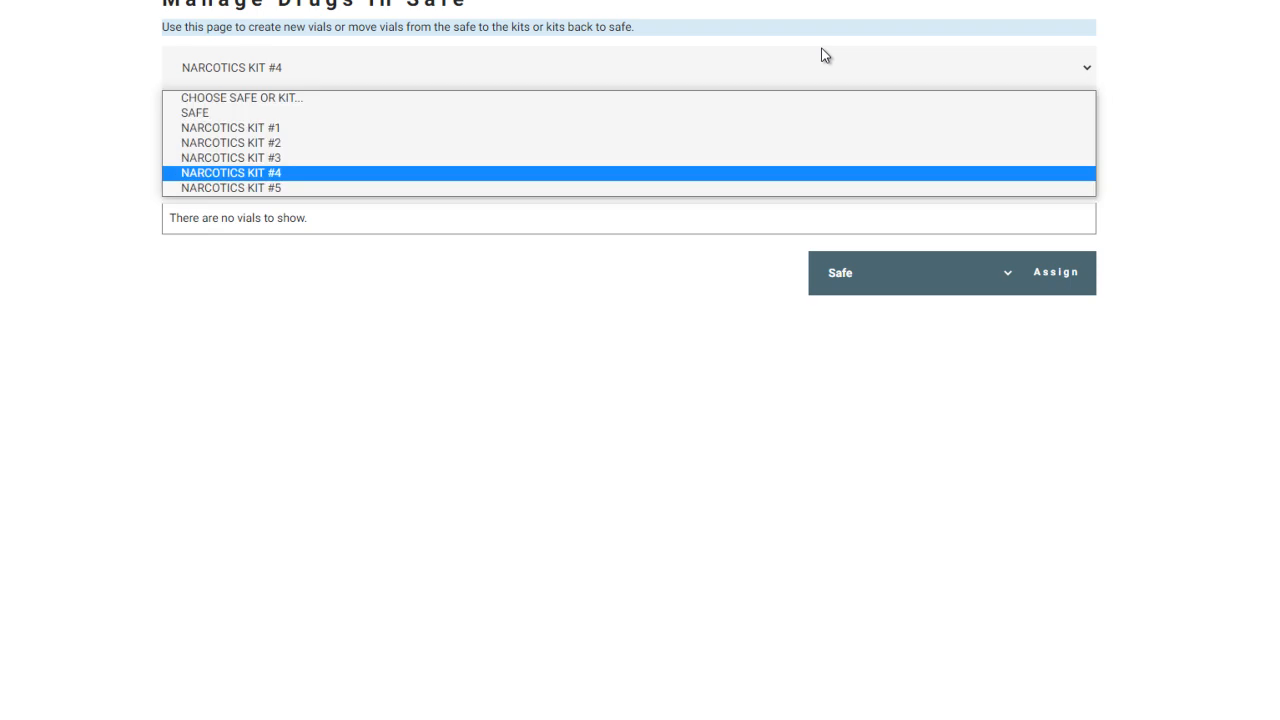
click(729, 117)
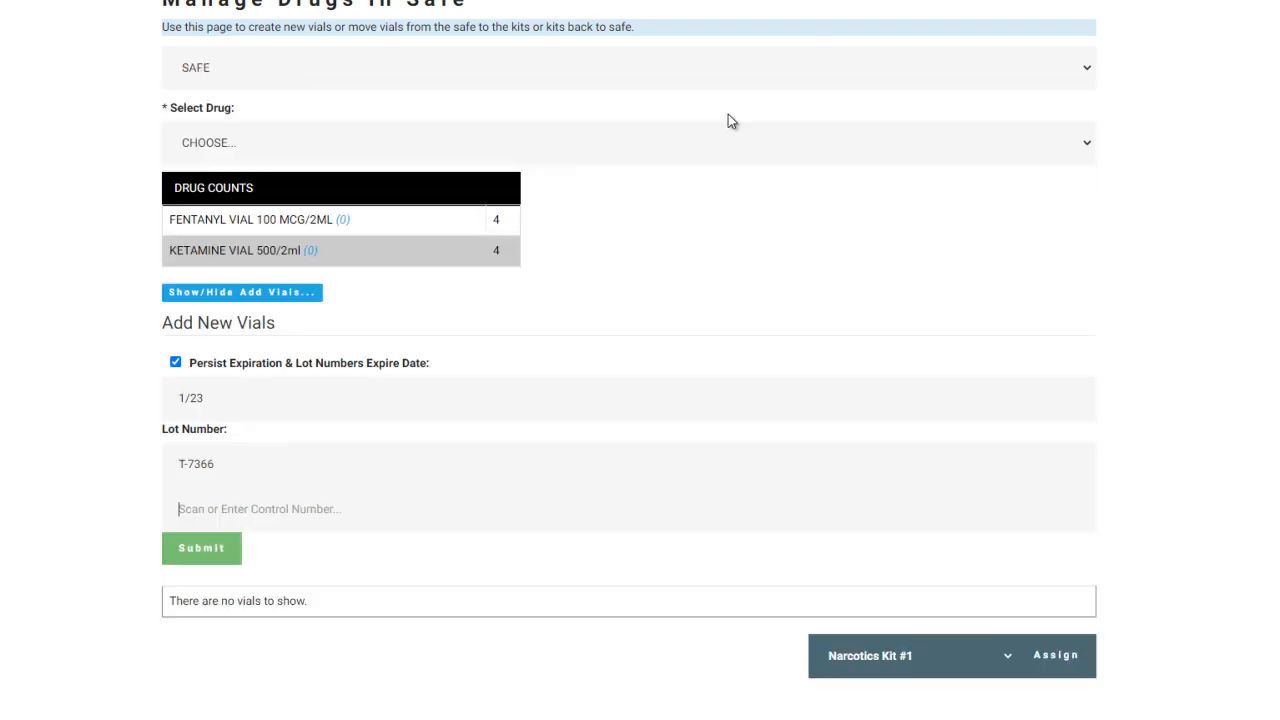
click(369, 155)
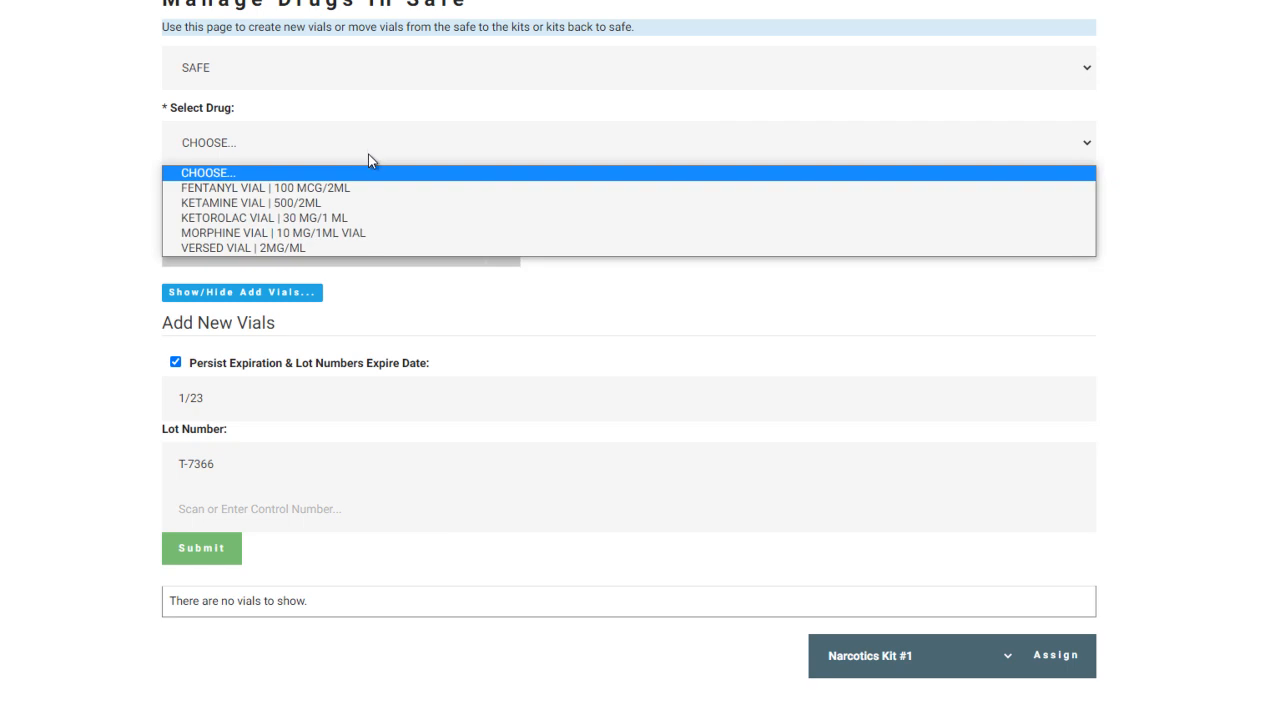
click(356, 205)
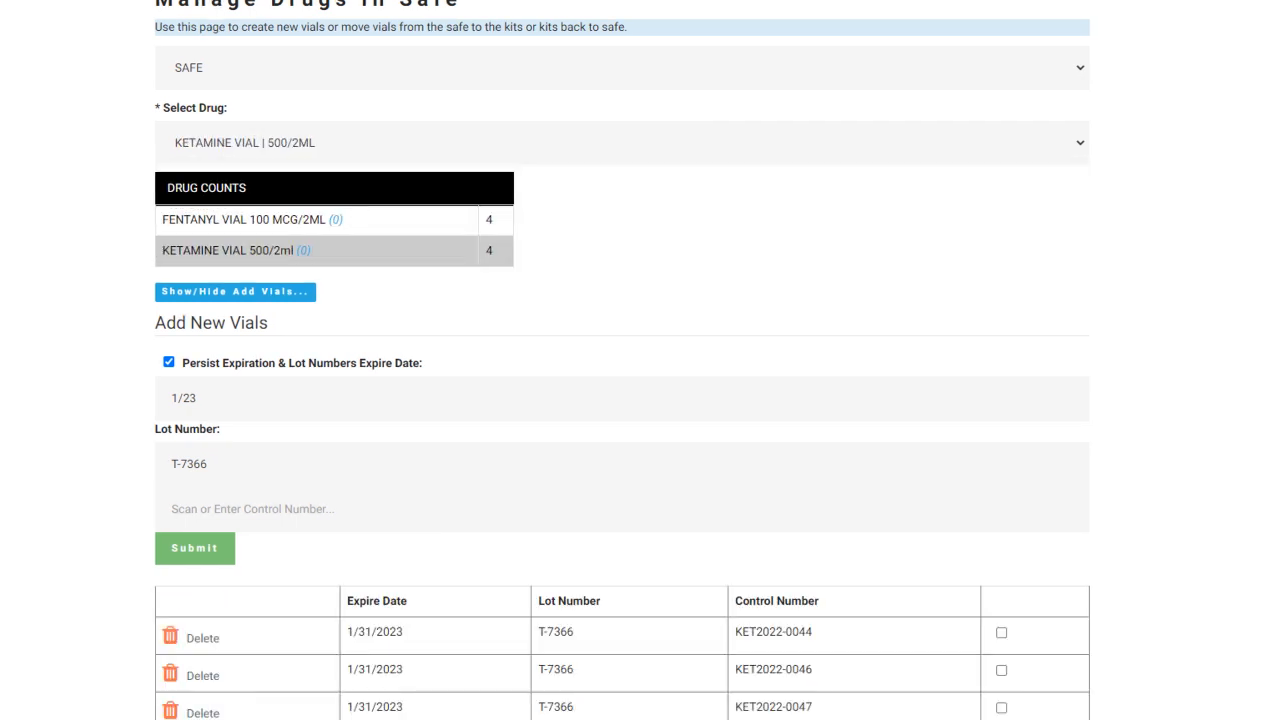
scroll(622, 360, down, 2)
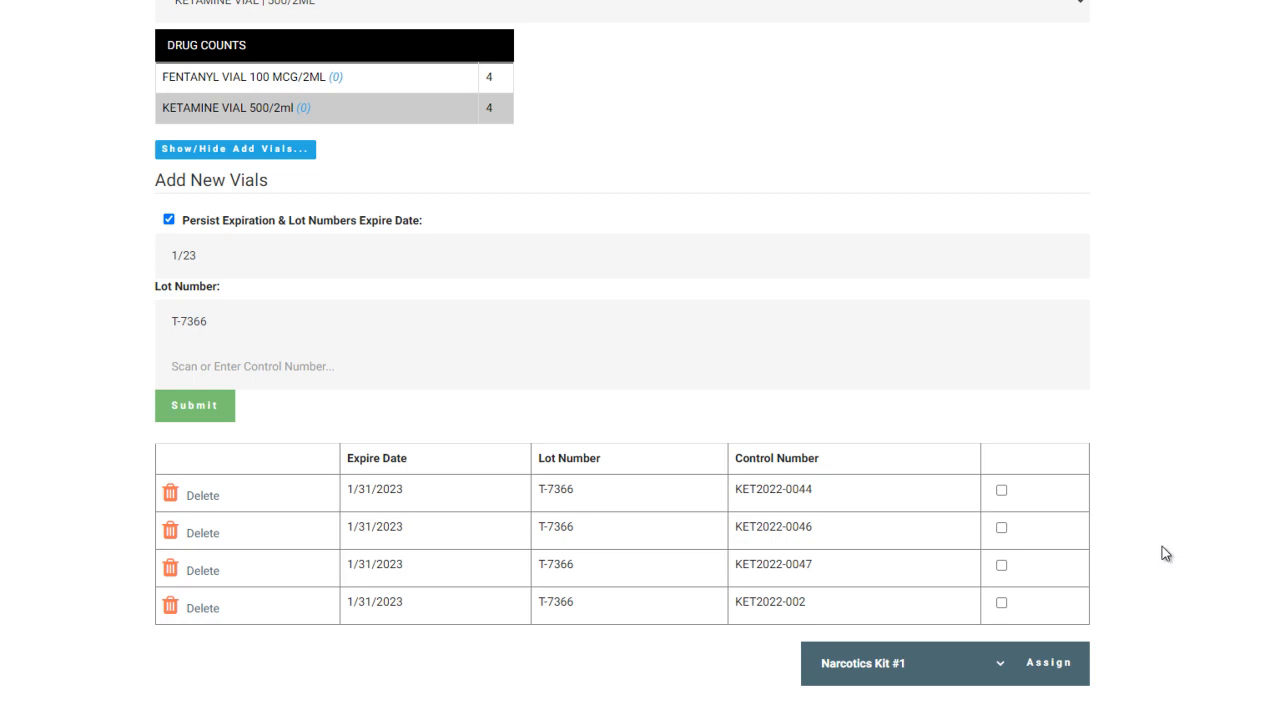
click(1002, 528)
click(984, 651)
click(933, 619)
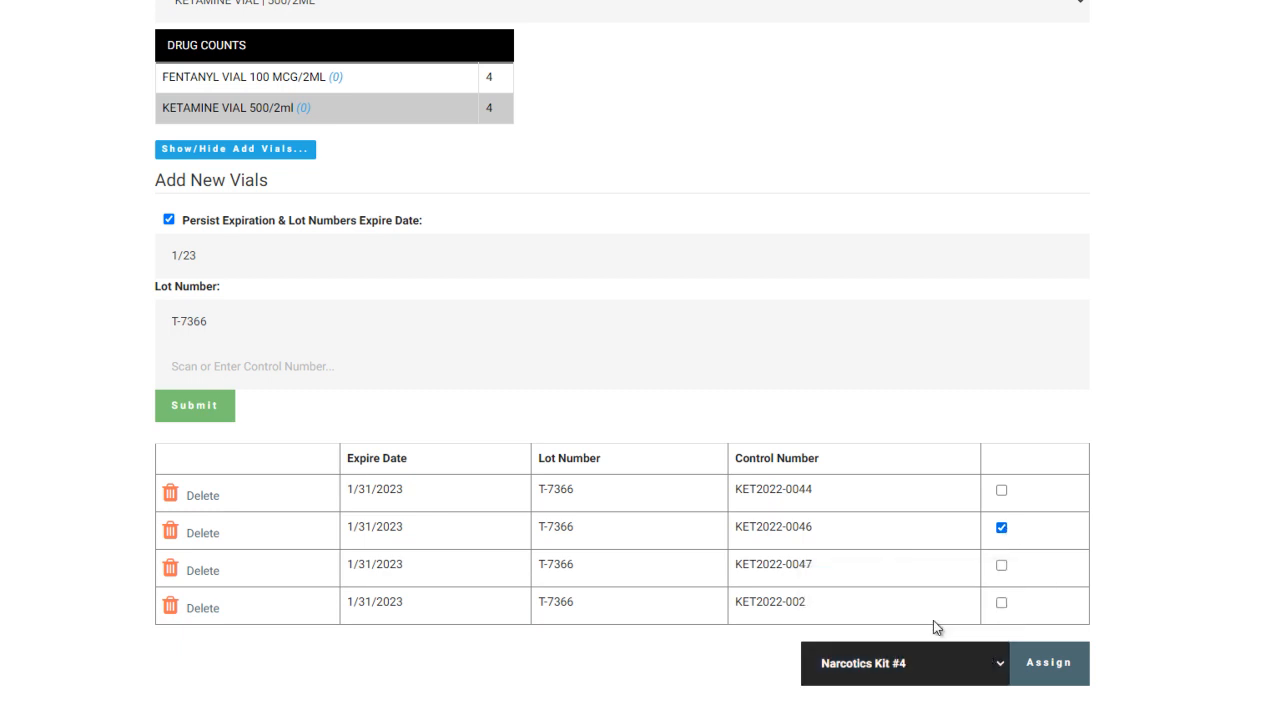
click(1043, 668)
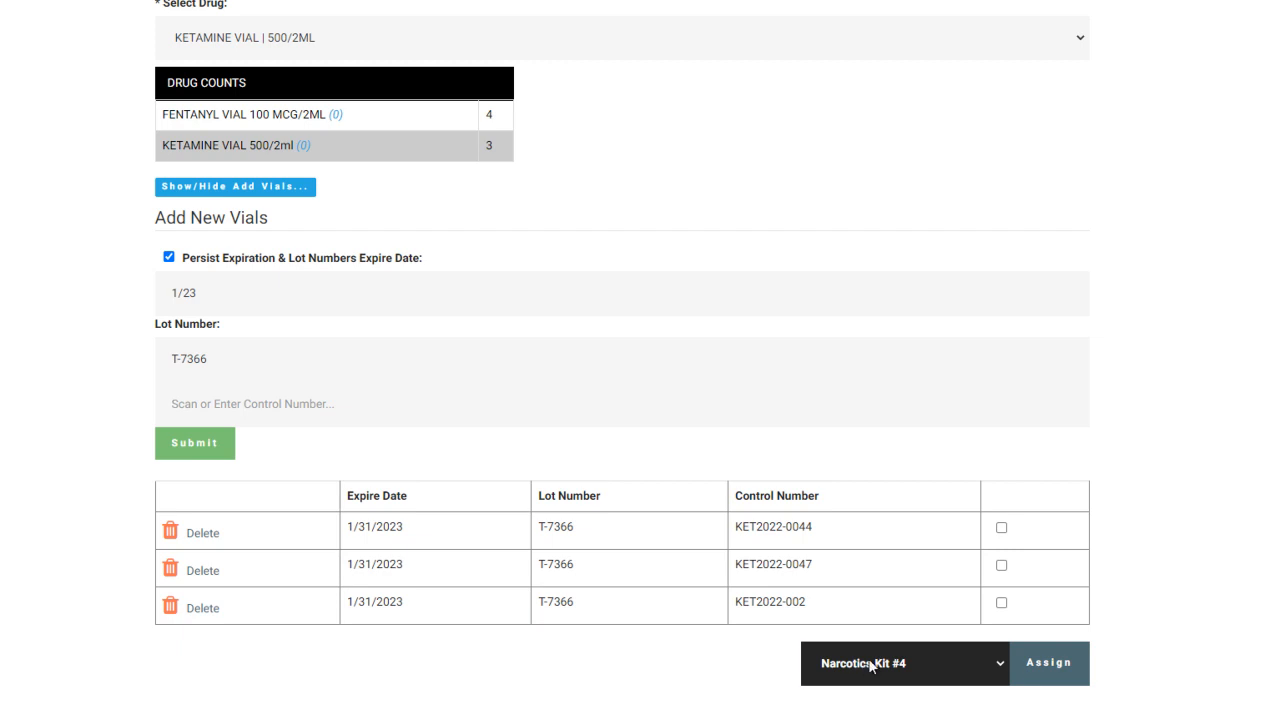
Open the drug counts for Narcotics Kit #4 to check its ketamine vial entry.
scroll(640, 360, up, 1)
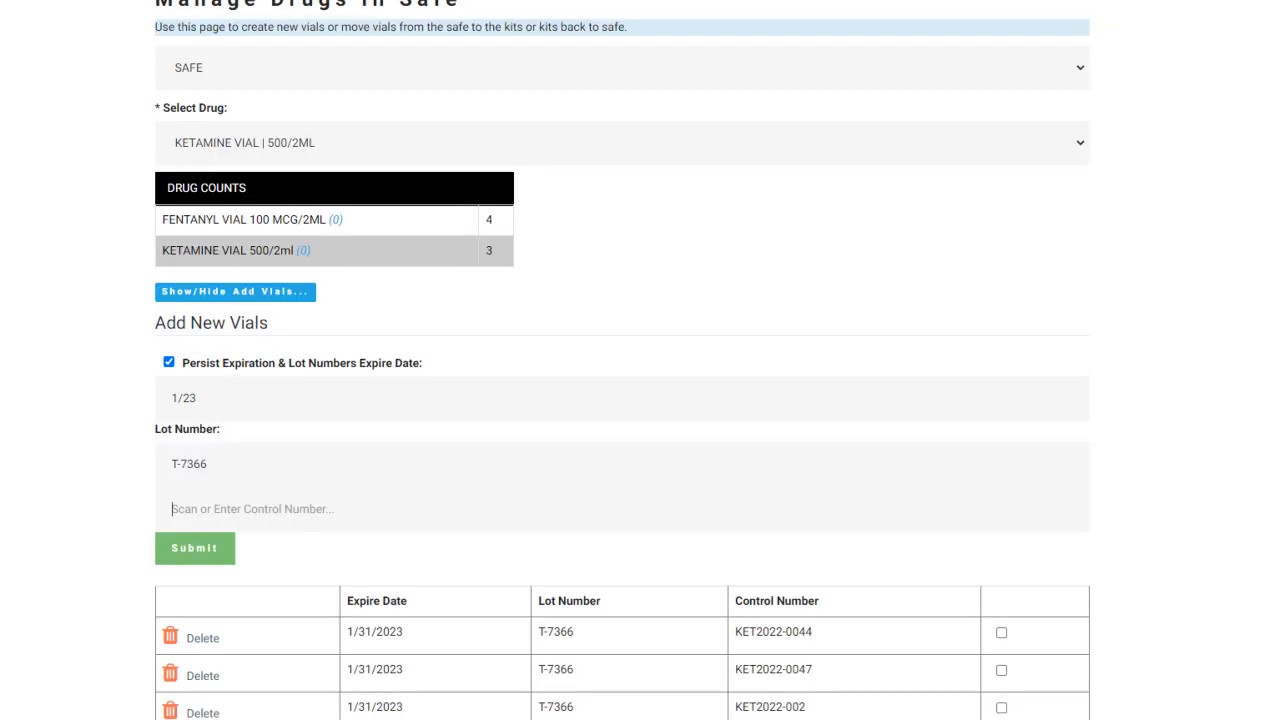
click(797, 9)
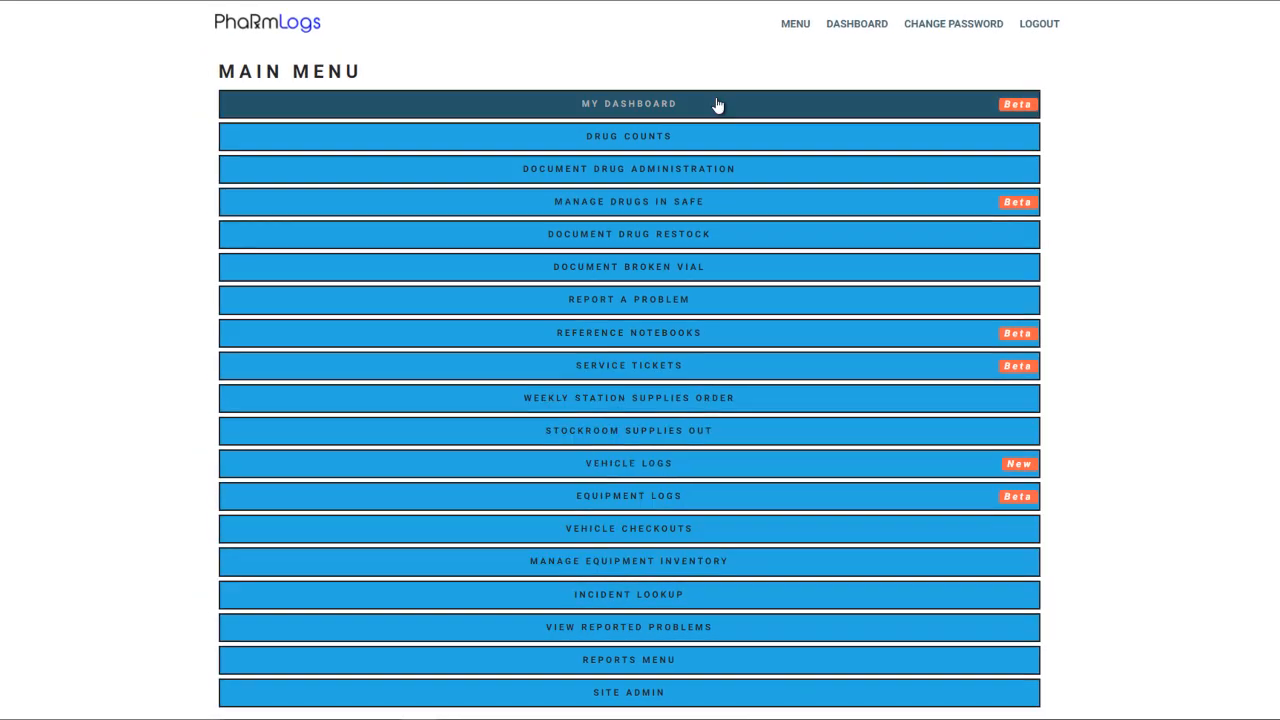
click(709, 135)
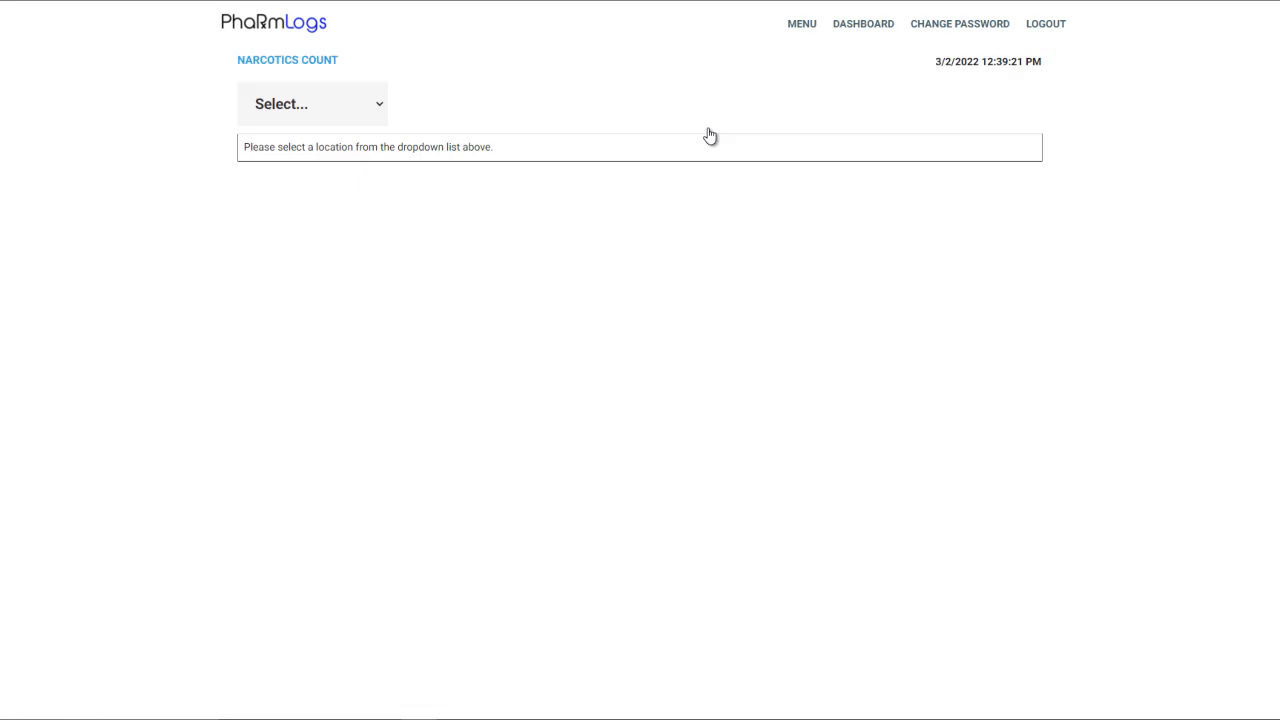
click(357, 113)
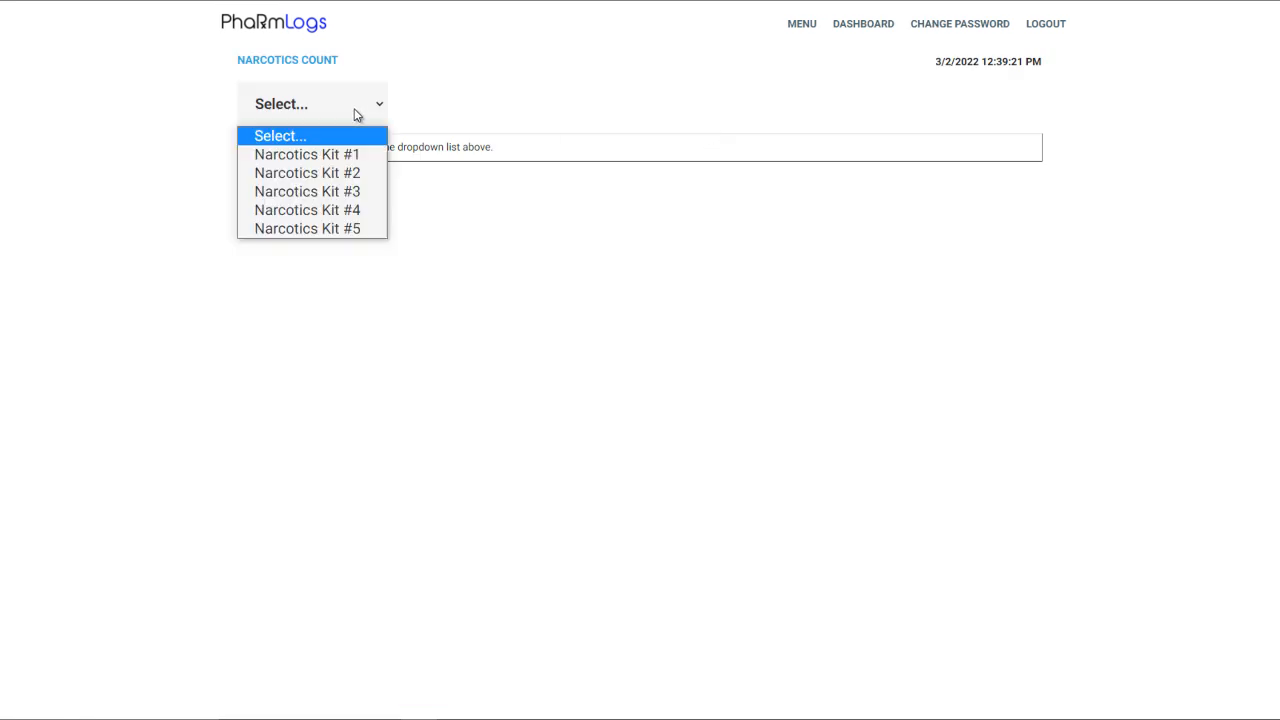
click(345, 209)
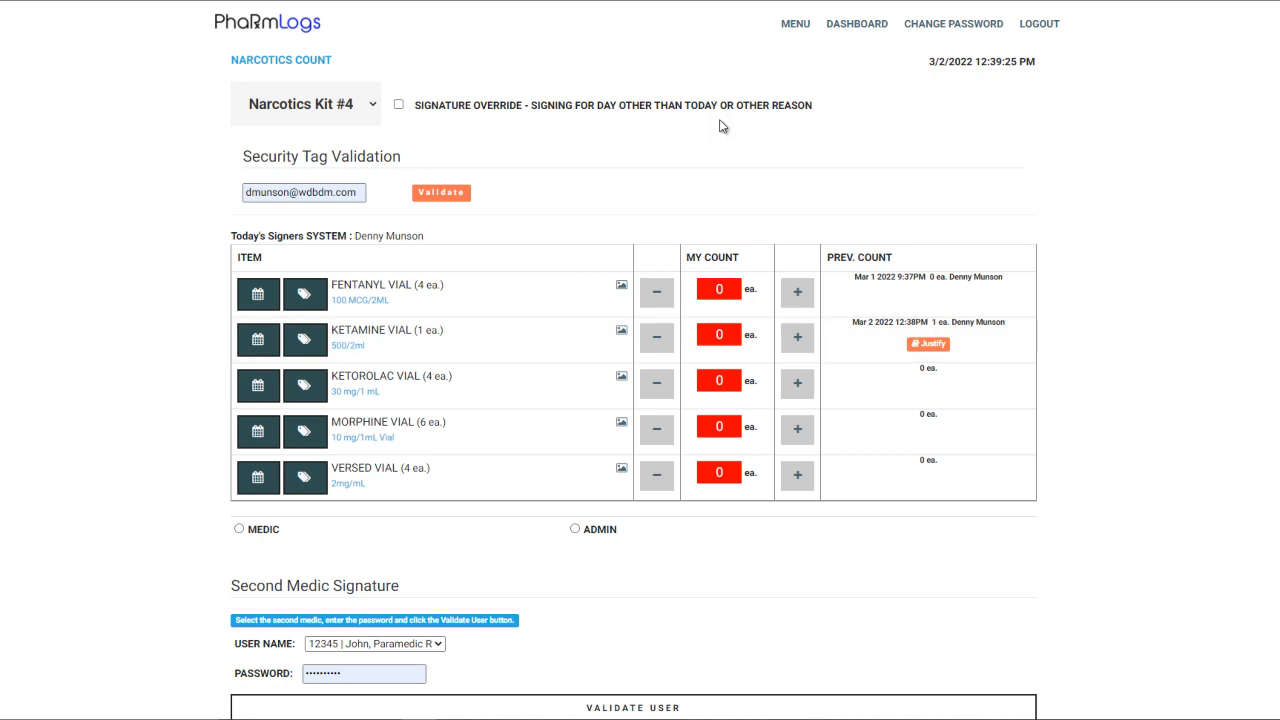
Go back to managing drugs in the safe and list the KETAMINE VIAL | 500/2ML vials in Narcotics Kit #4.
click(794, 26)
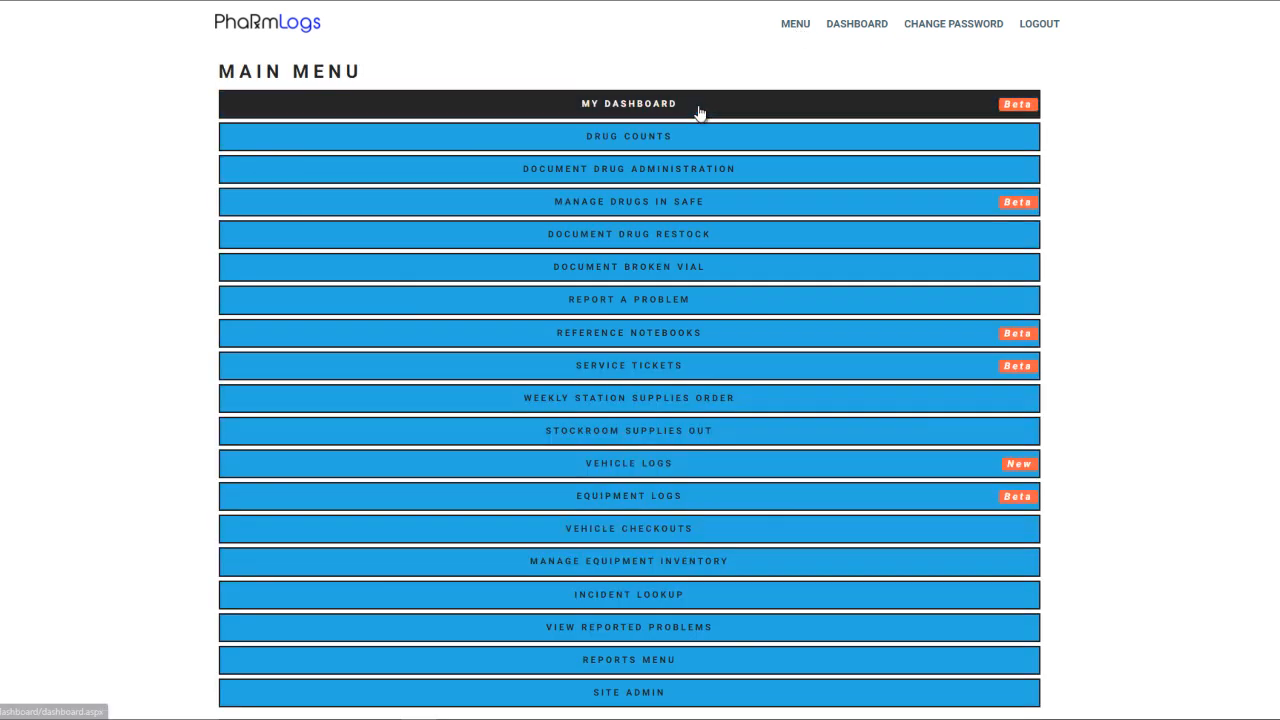
click(657, 203)
click(534, 133)
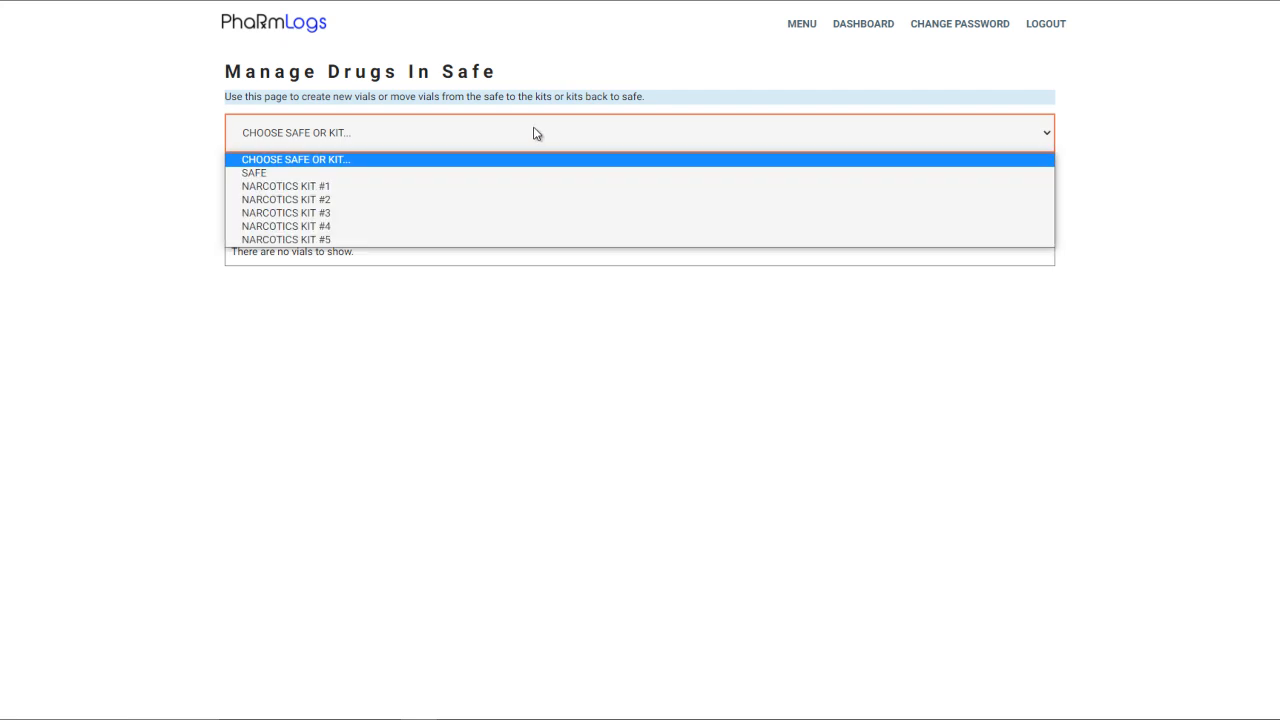
click(529, 225)
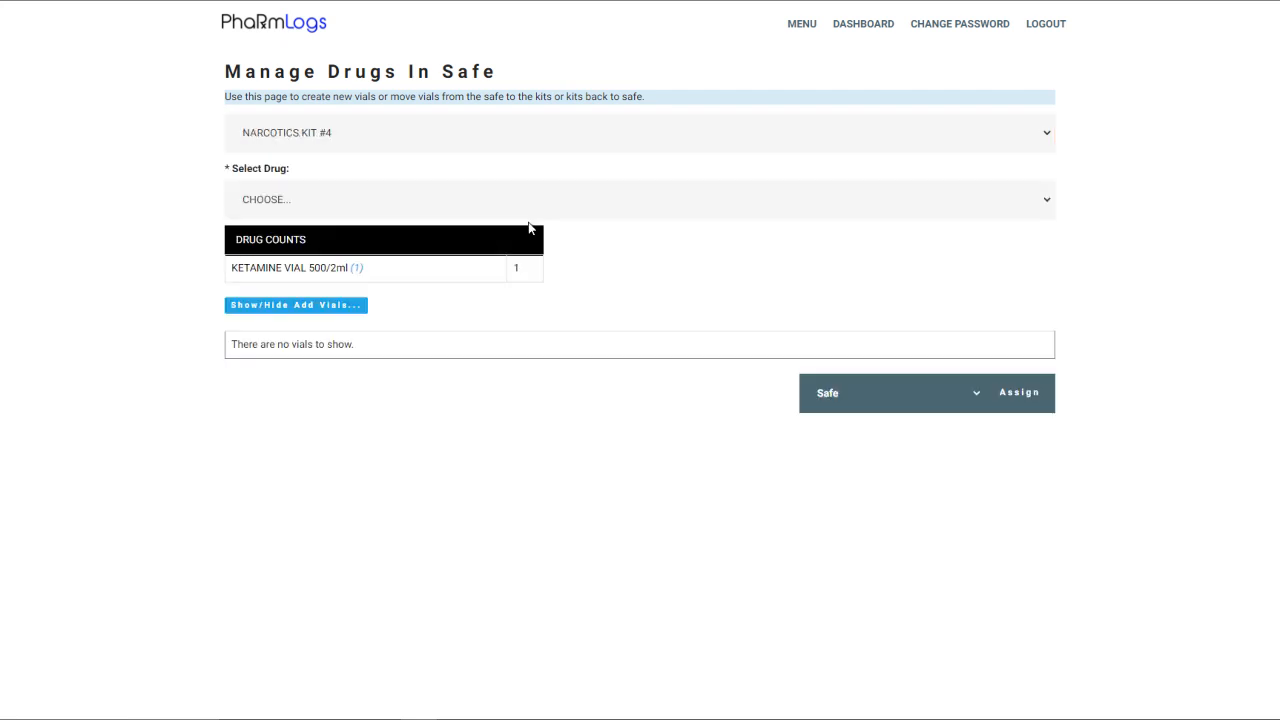
click(527, 202)
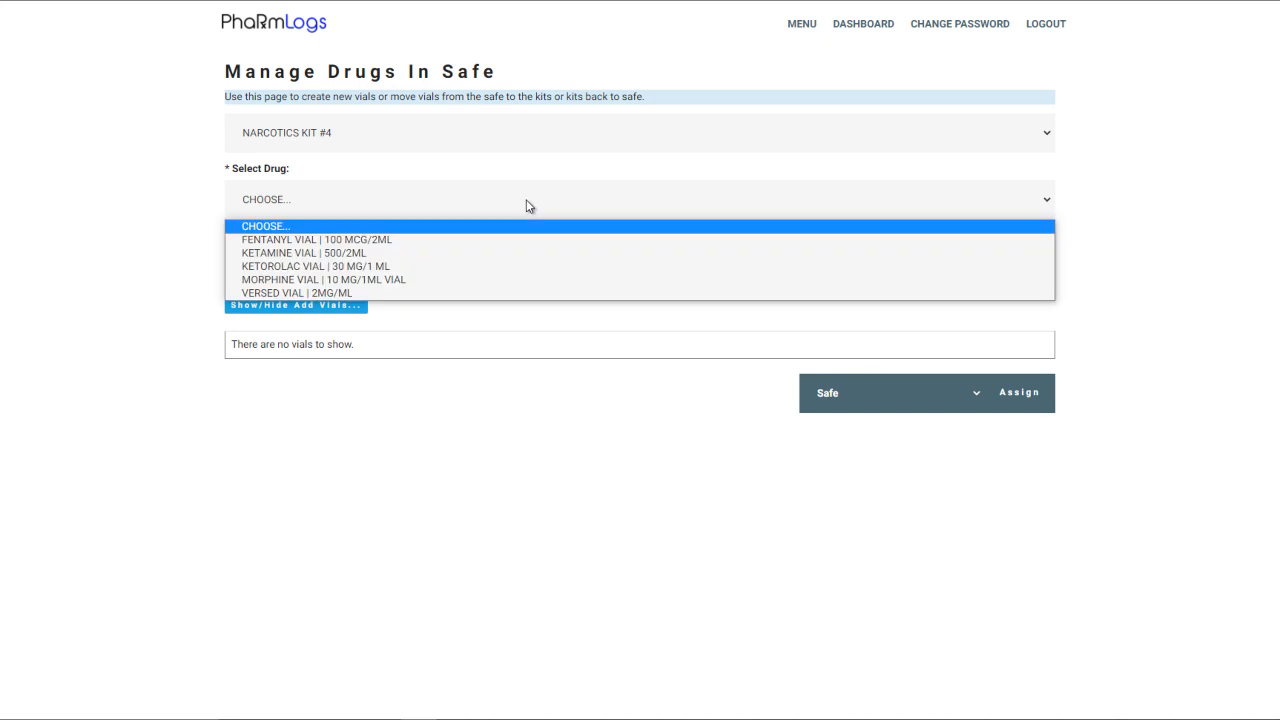
click(471, 257)
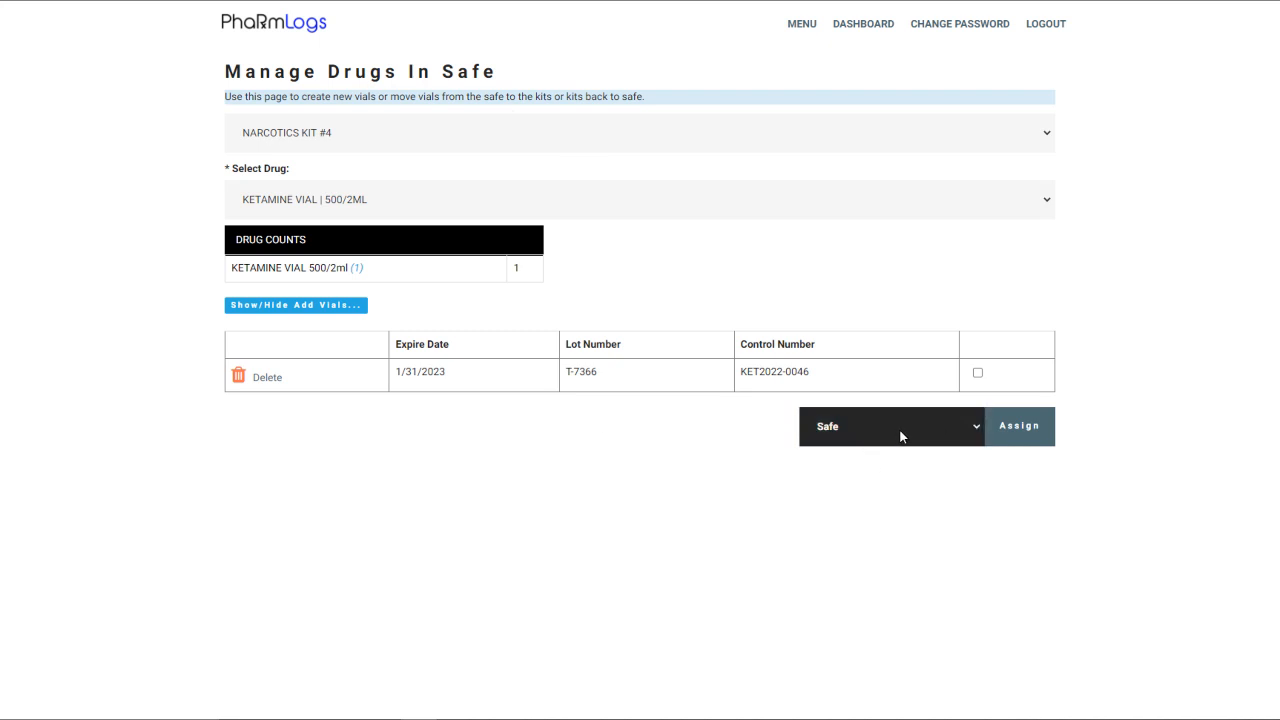
Move the ketamine vial KET2022-0046 from Narcotics Kit #4 back to the safe.
click(978, 373)
click(969, 428)
click(960, 457)
click(1022, 441)
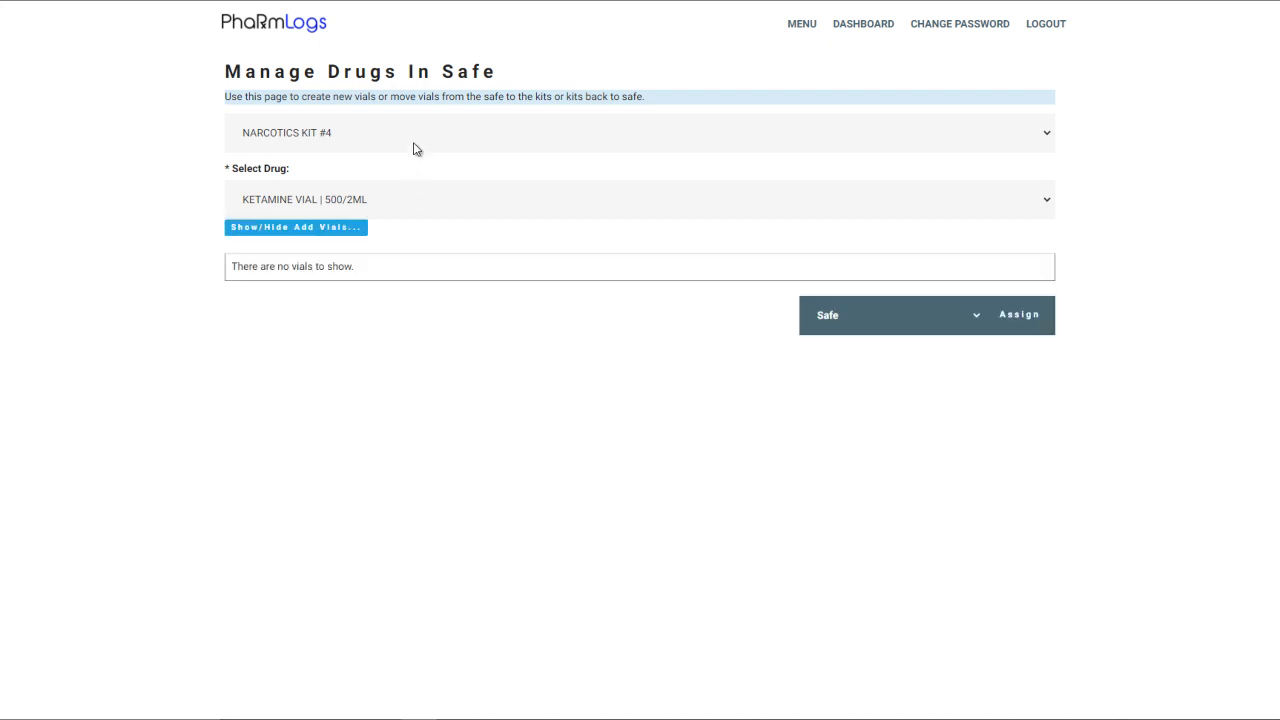
Check the safe's KETAMINE VIAL | 500/2ML stock for the returned vial.
click(413, 142)
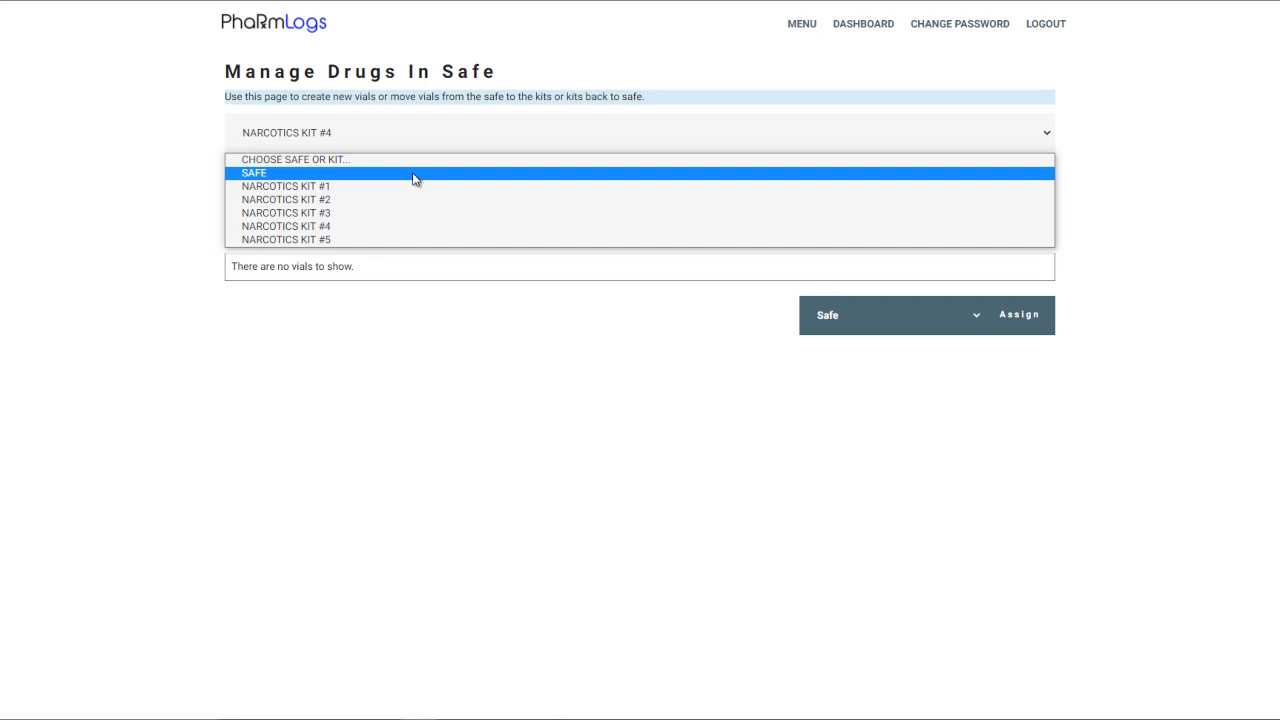
click(415, 179)
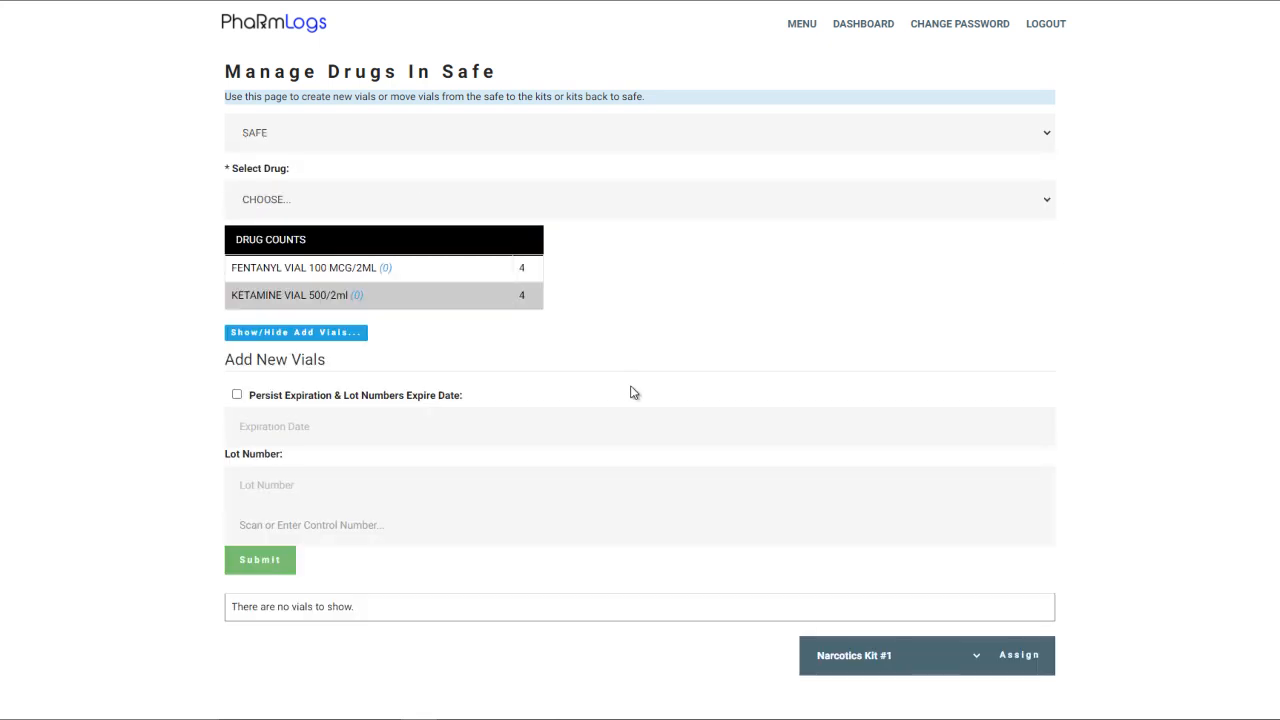
click(425, 207)
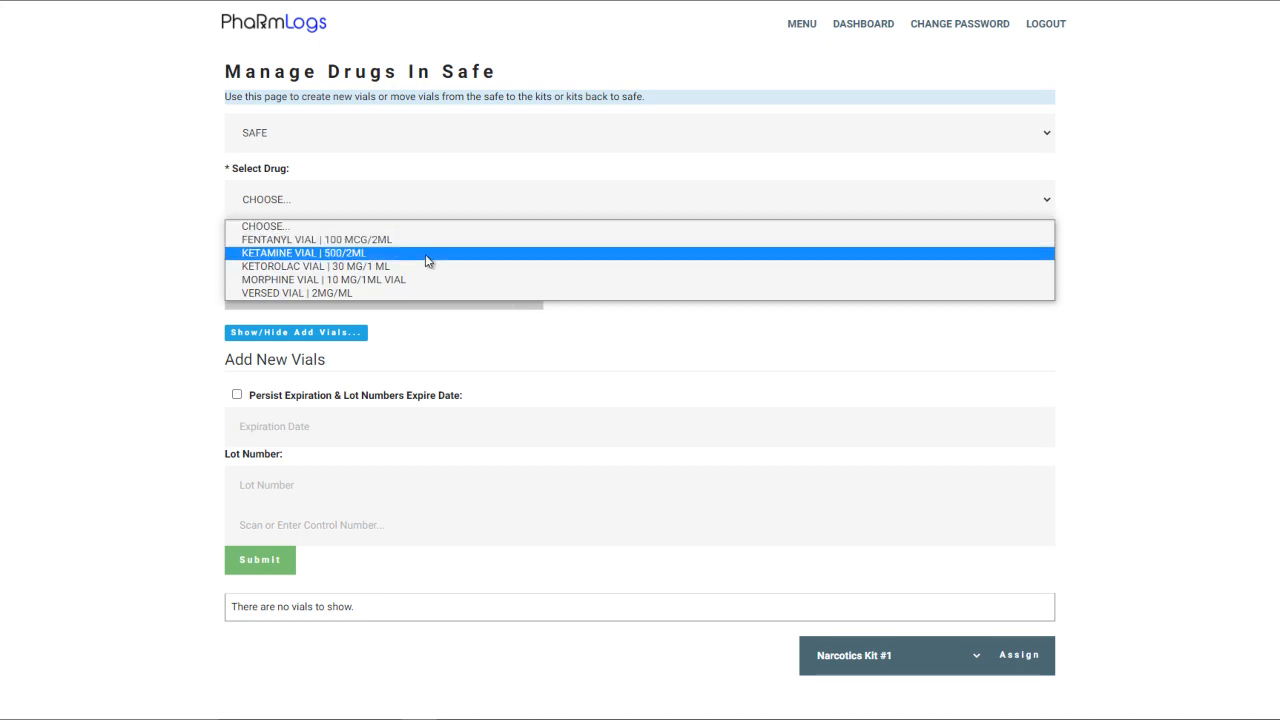
click(427, 256)
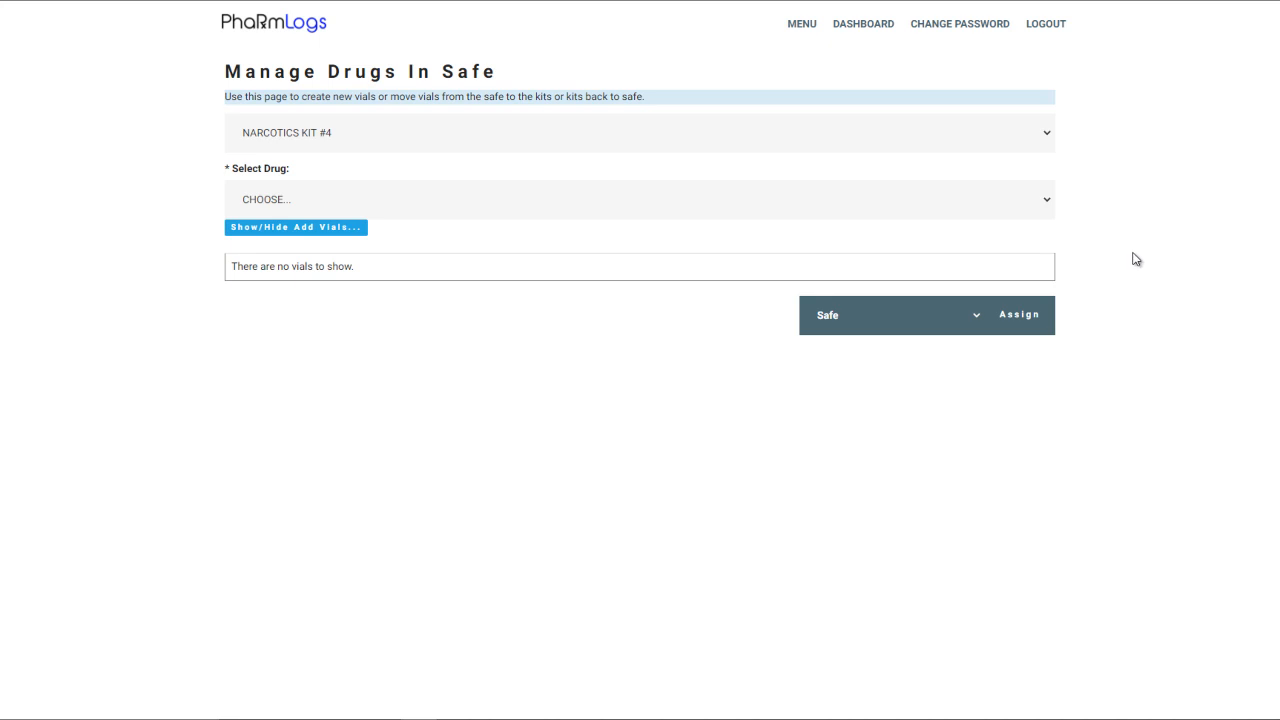
Reselect the safe, hide the form for adding new vials, and list the ketamine vials.
click(461, 131)
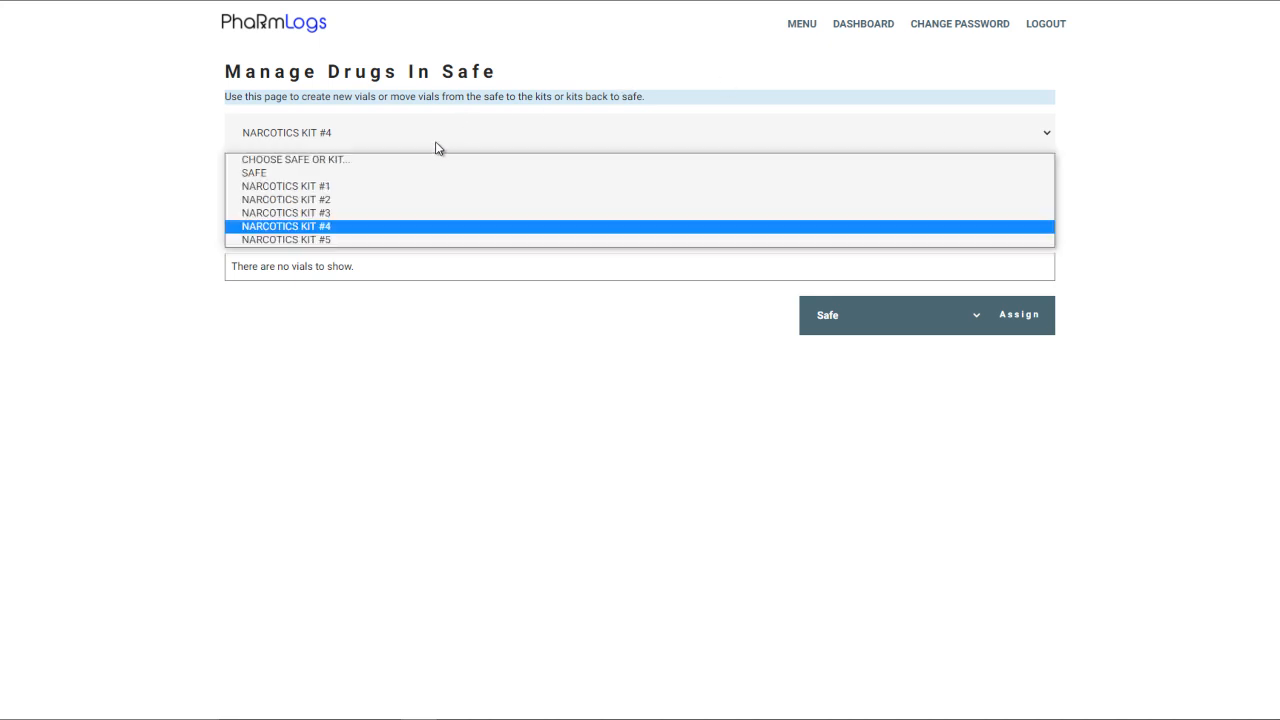
click(427, 175)
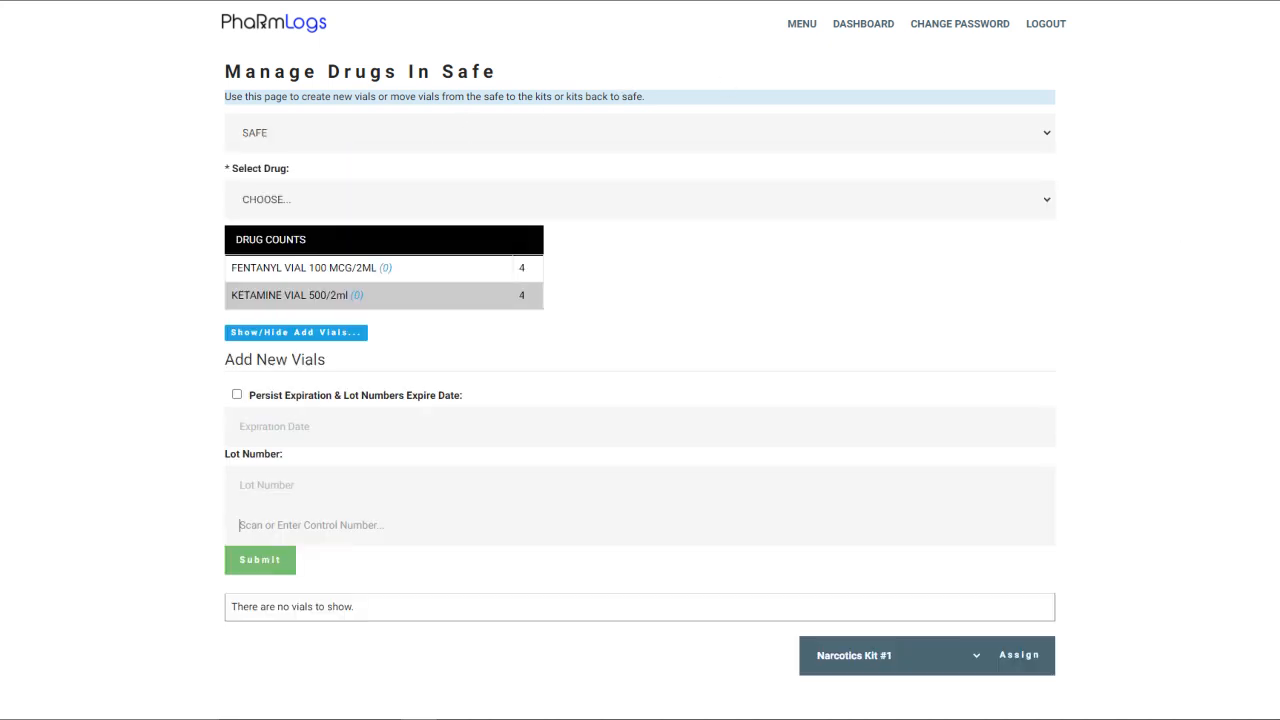
click(322, 334)
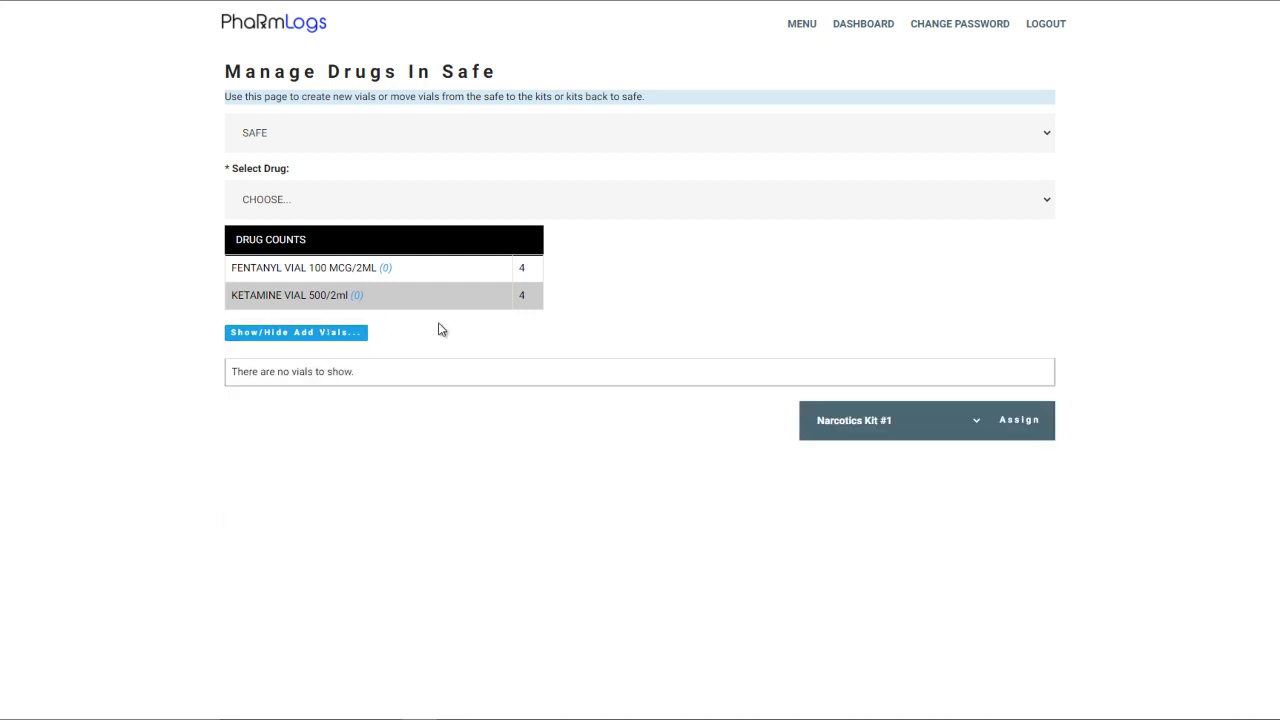
click(383, 207)
click(363, 253)
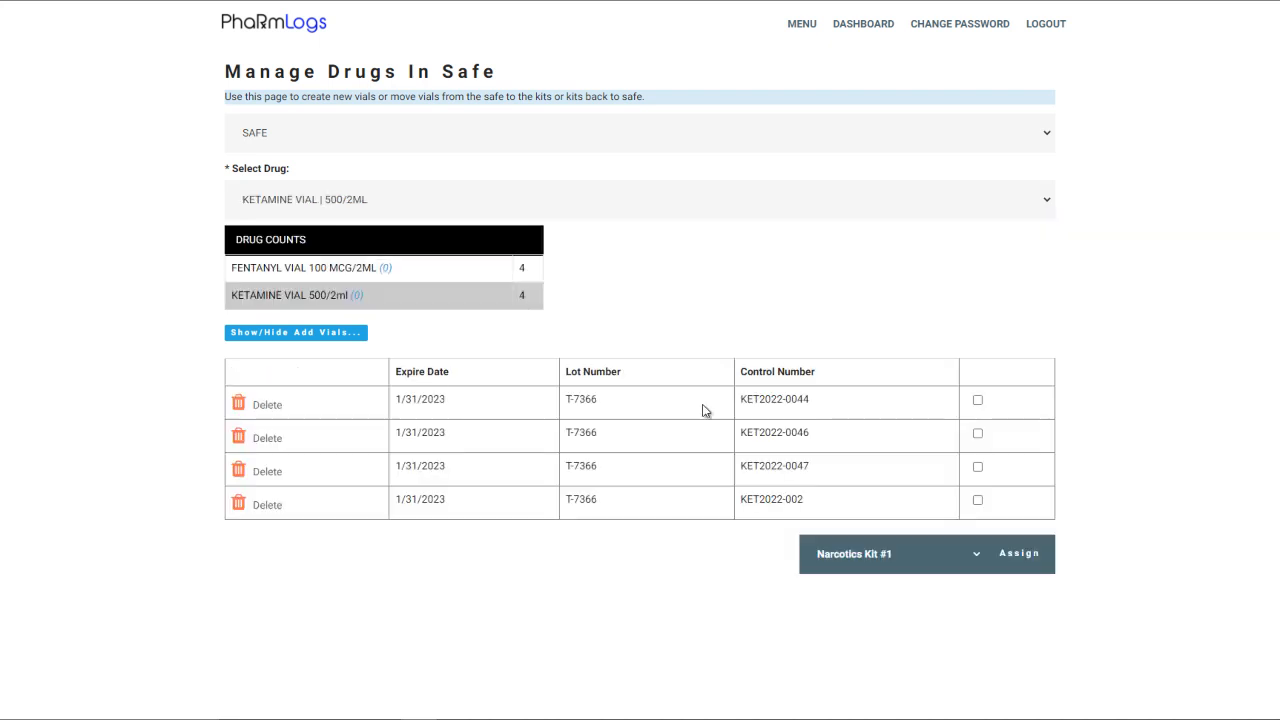